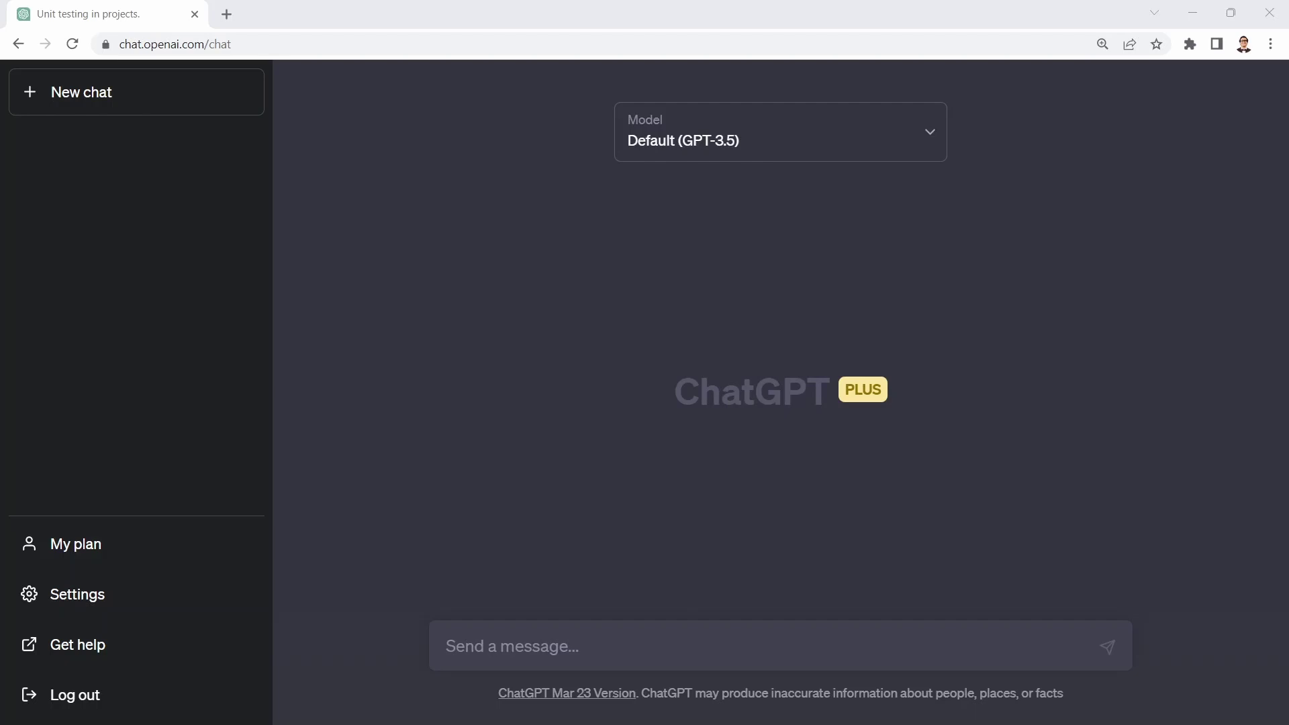
- Ask 'How do you perform unit testing in your project?' and read the five-step answer
click(591, 647)
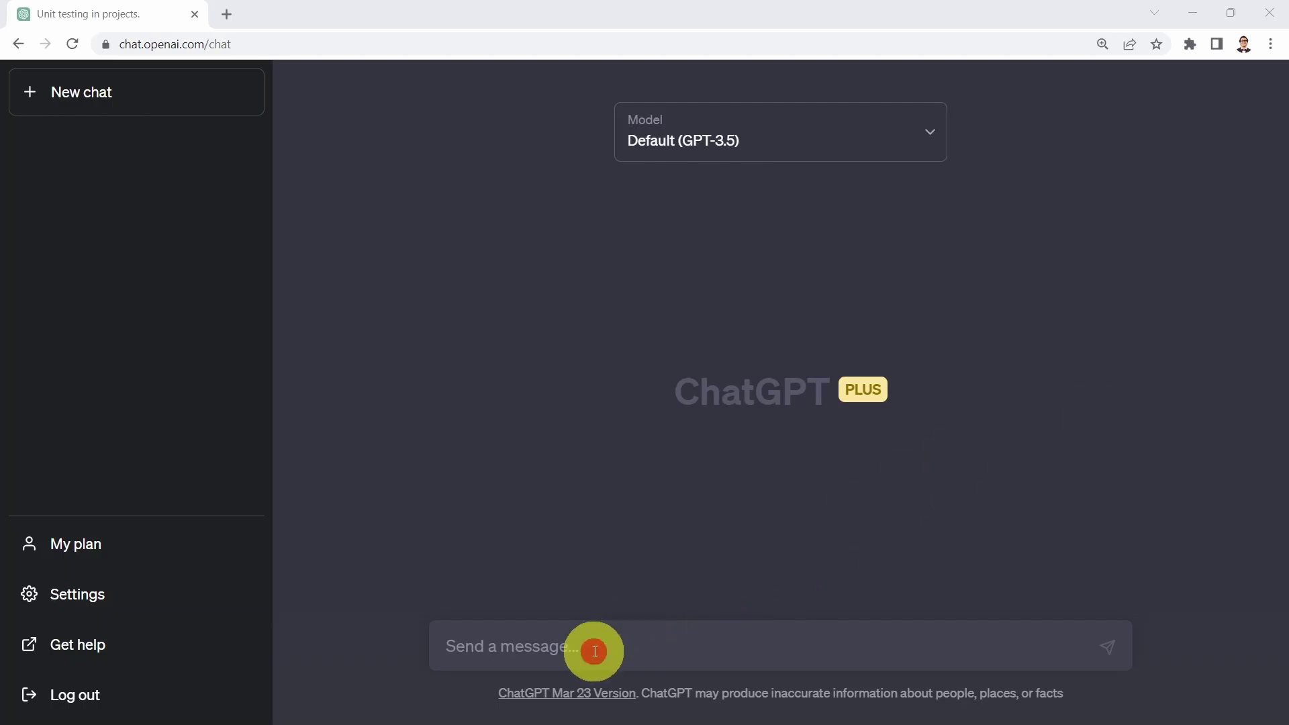
text(How do you perform unit testing in your project?)
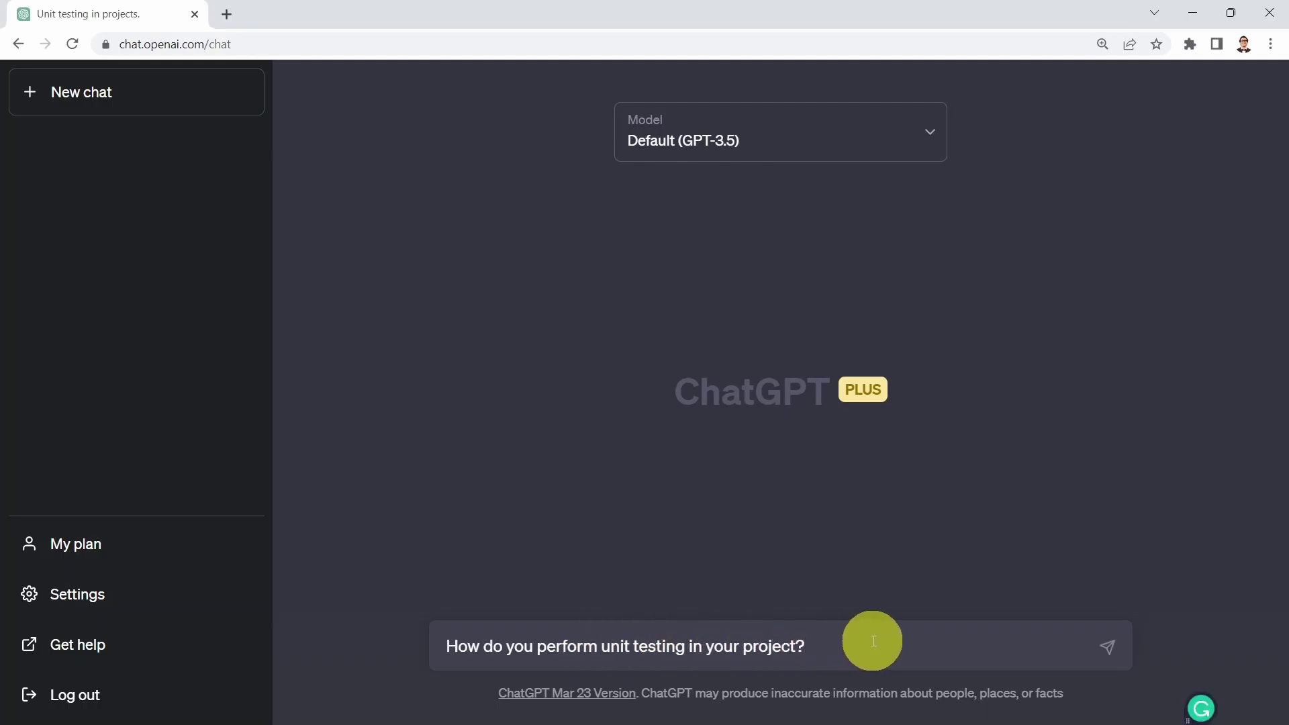
key(Return)
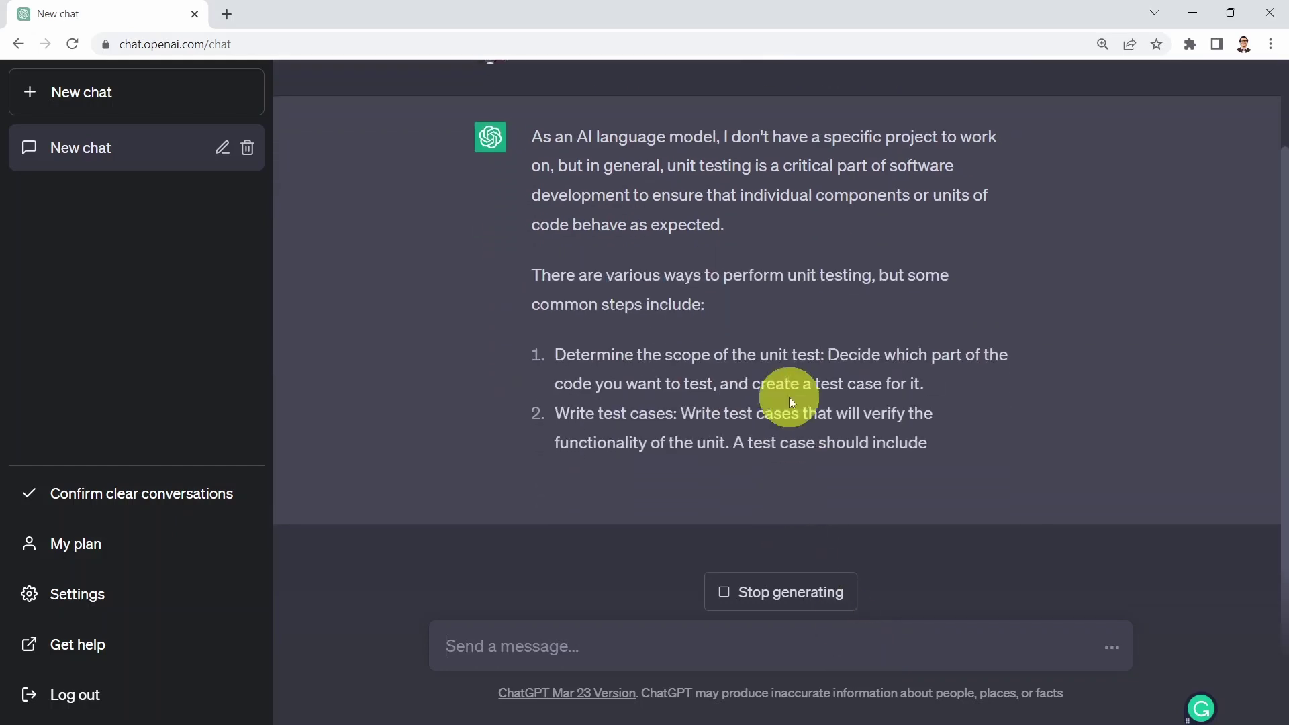
scroll(752, 230, up, 2)
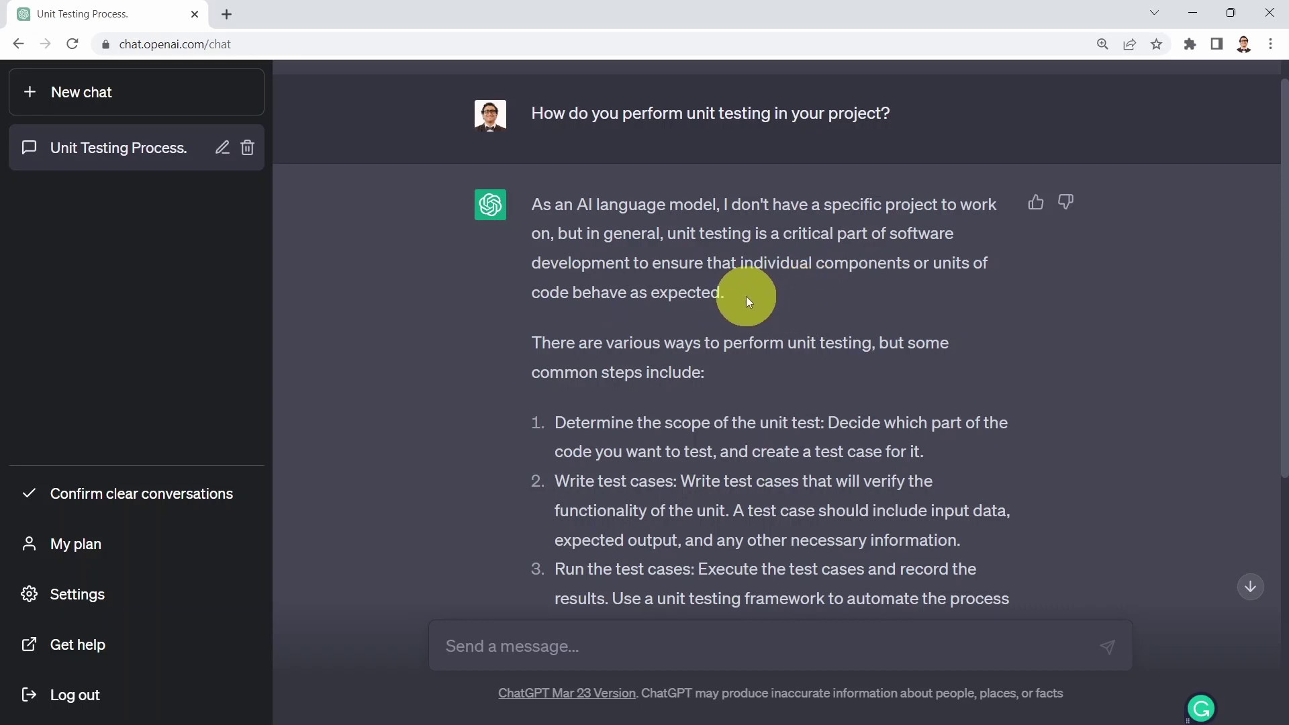
scroll(639, 309, down, 1)
scroll(639, 308, down, 1)
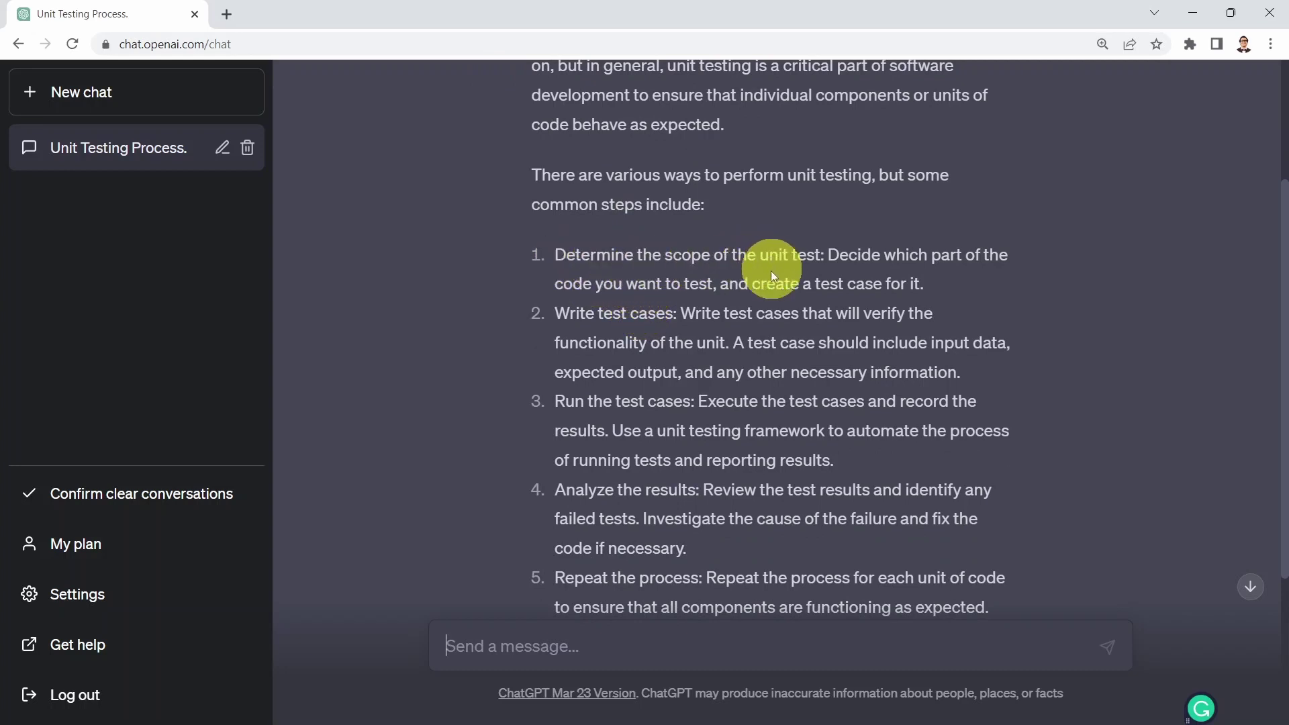
scroll(612, 350, down, 1)
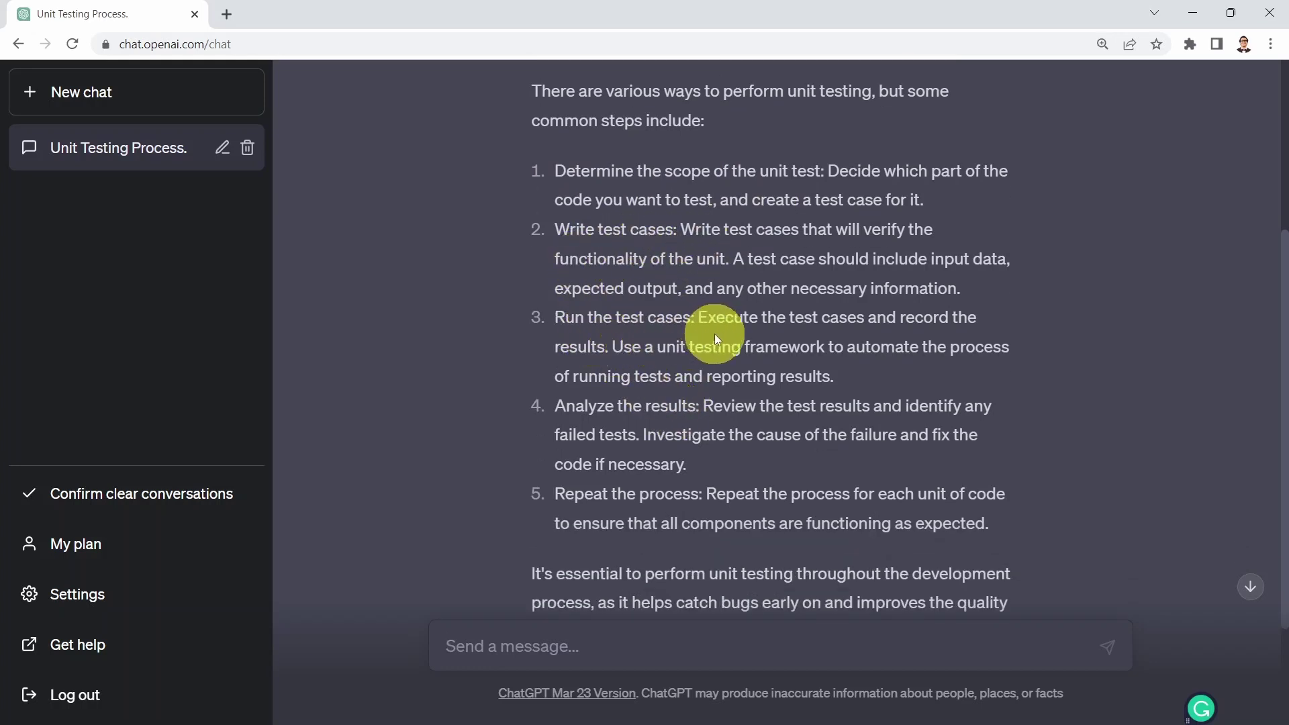
scroll(672, 424, down, 1)
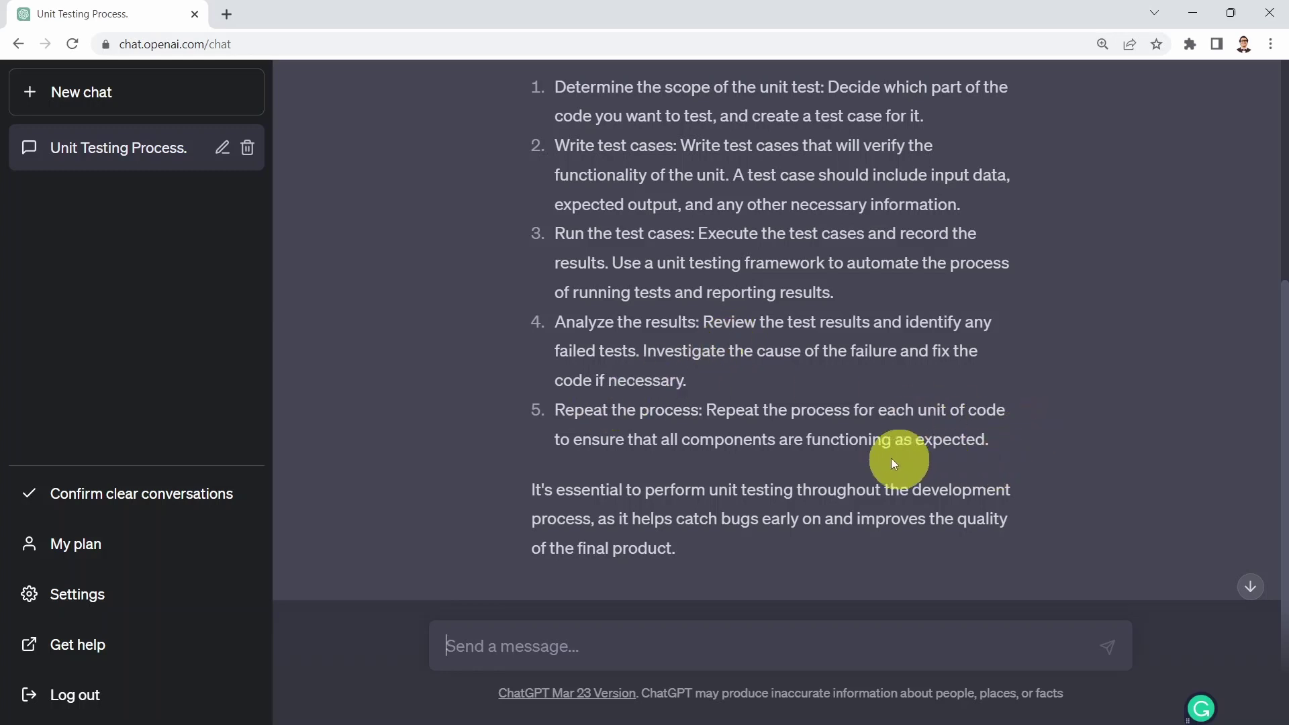
scroll(559, 505, down, 1)
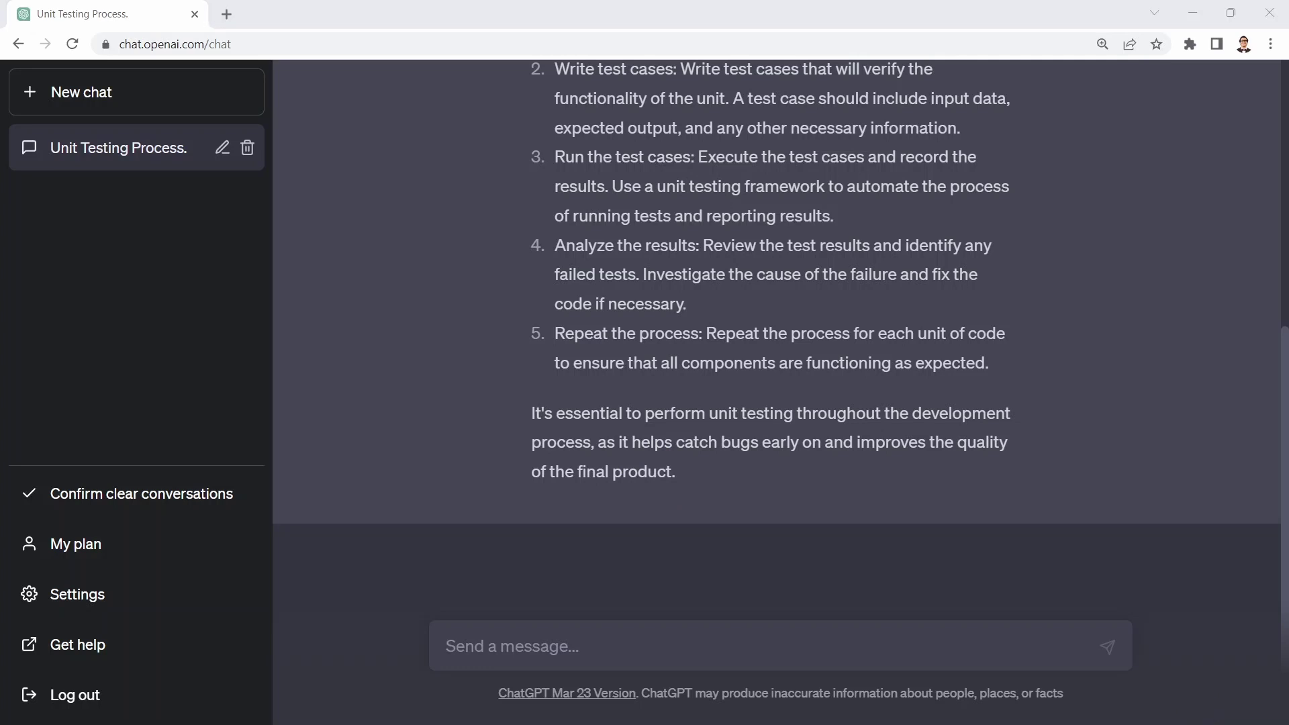
- Ask 'What is code coverage, and why is it important?' and read the statement, branch and path coverage explanation
click(496, 649)
text(What is code coverage, and why is it important?)
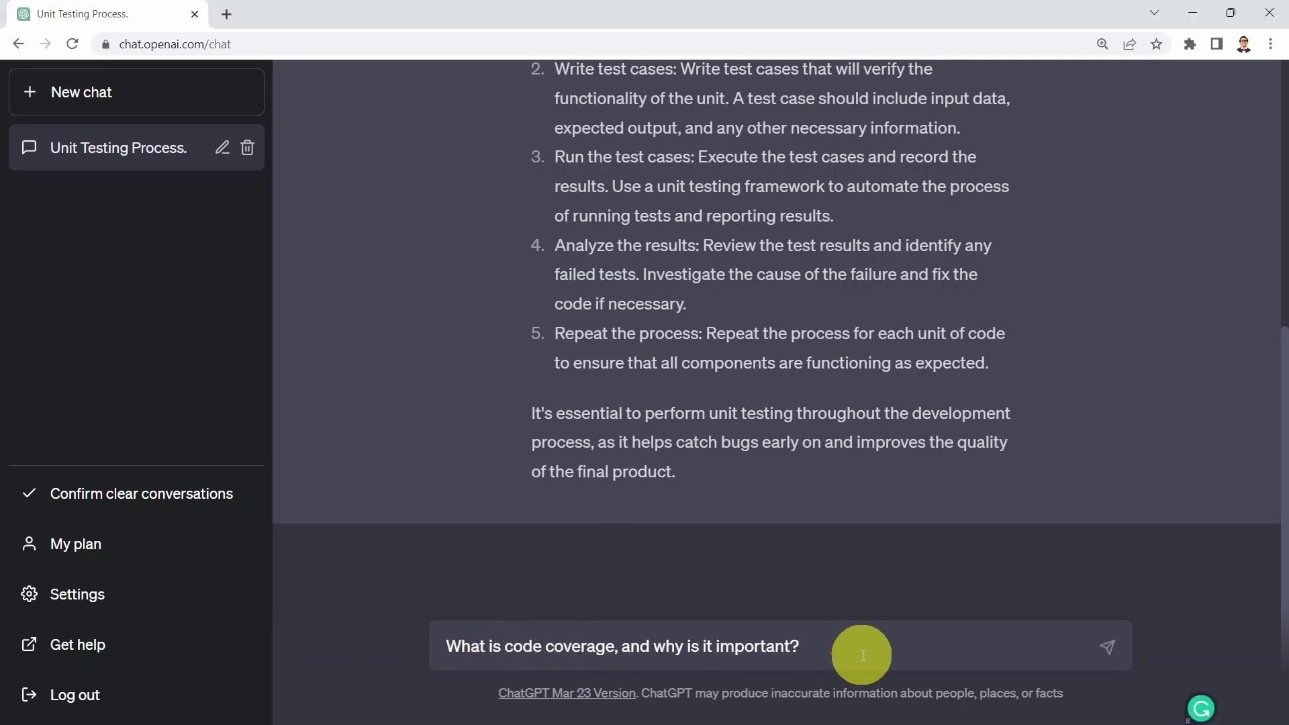
key(Return)
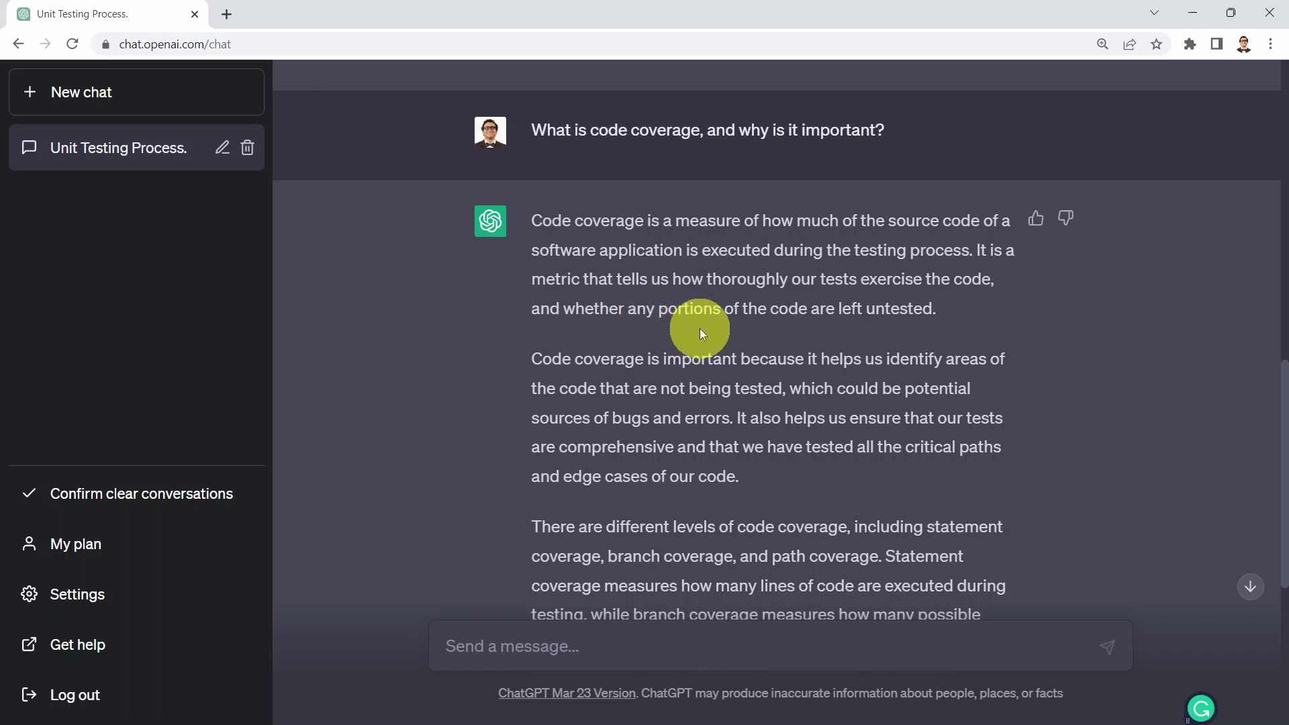
scroll(699, 328, down, 2)
scroll(700, 328, down, 4)
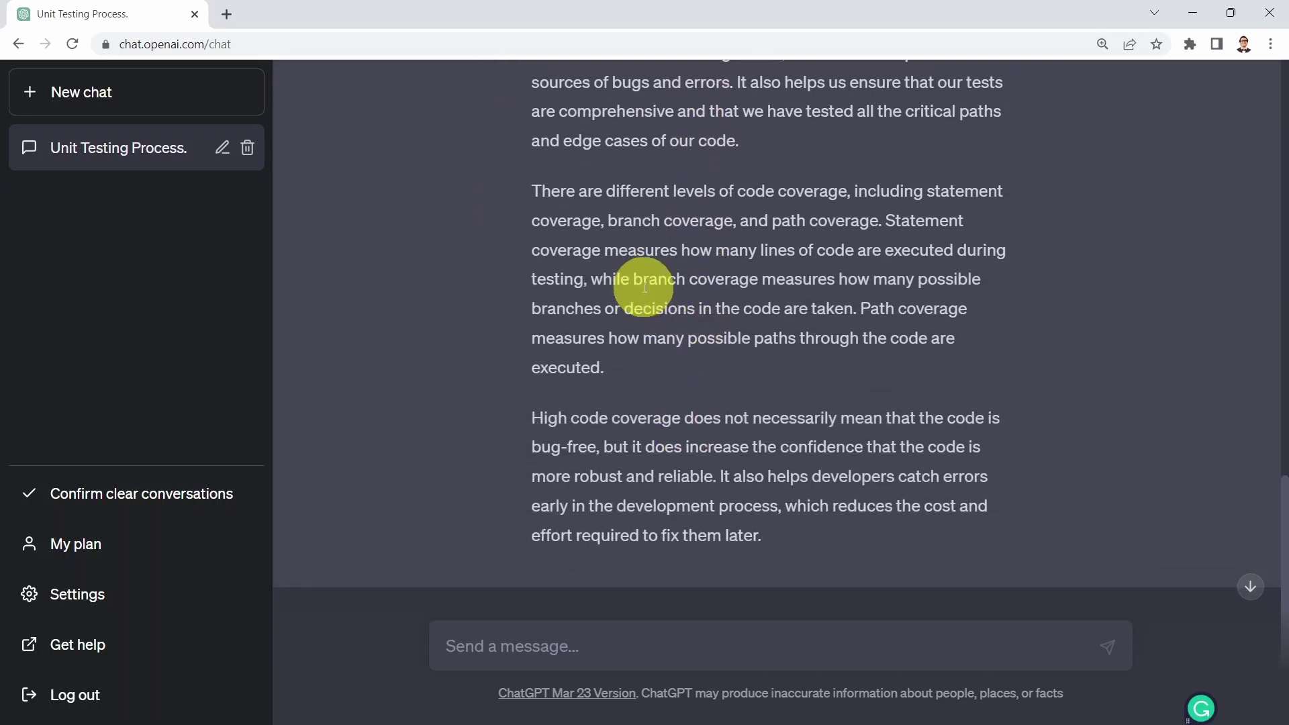
scroll(654, 256, up, 3)
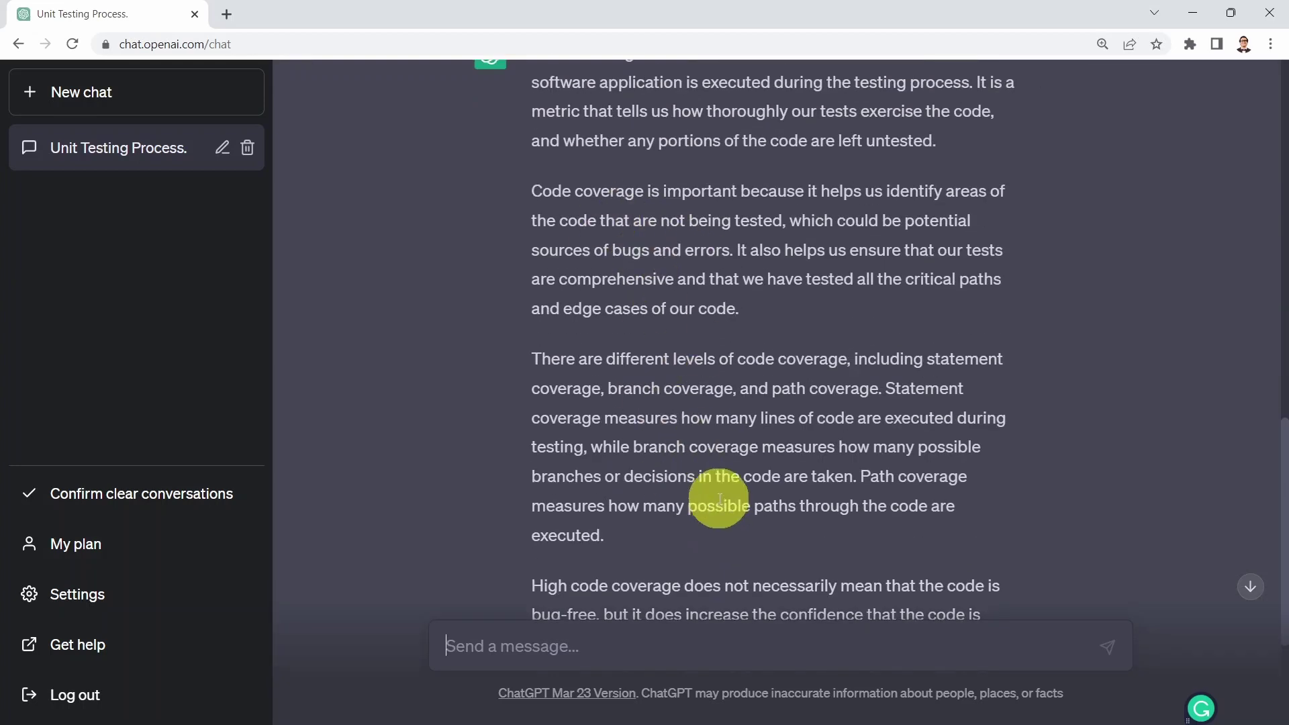
scroll(719, 499, up, 3)
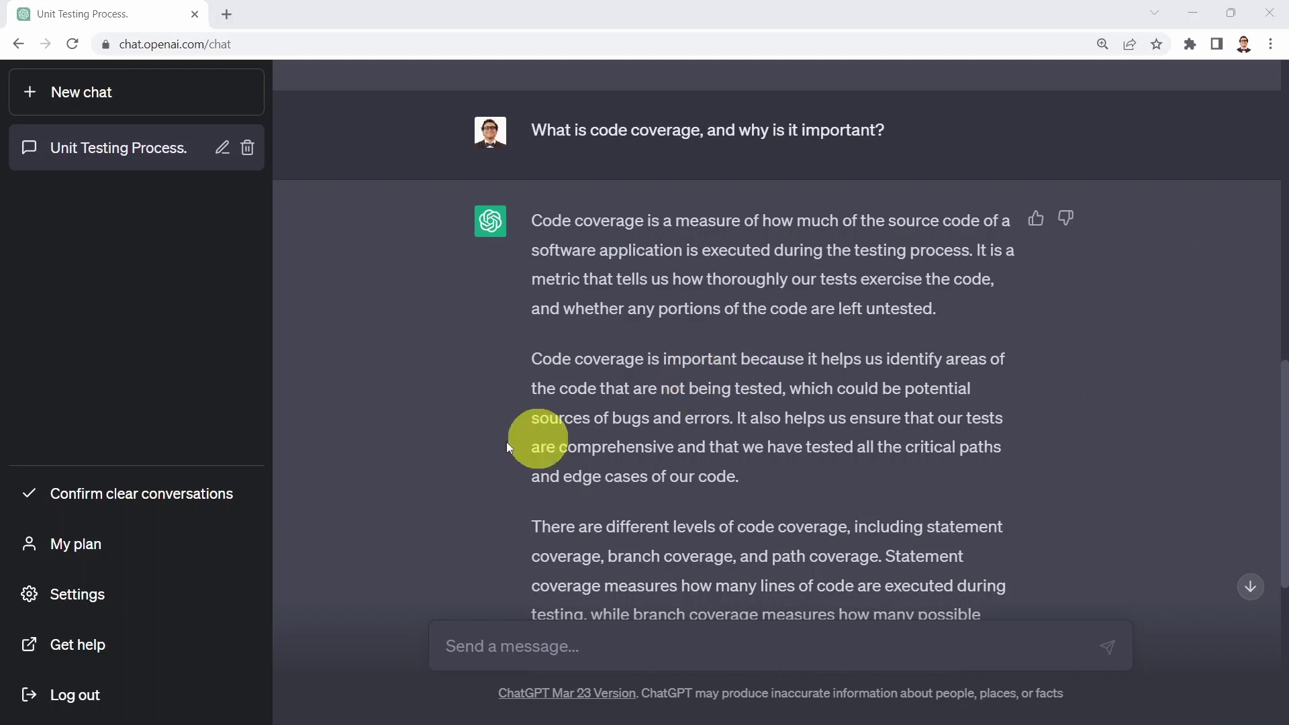
scroll(469, 449, down, 6)
- Request a unit test for my_sum and review the four-case TestMySum class and its explanations
click(505, 637)
text(Write a unit test case to the following code: def my_sum(x, y): z = x + y return z)
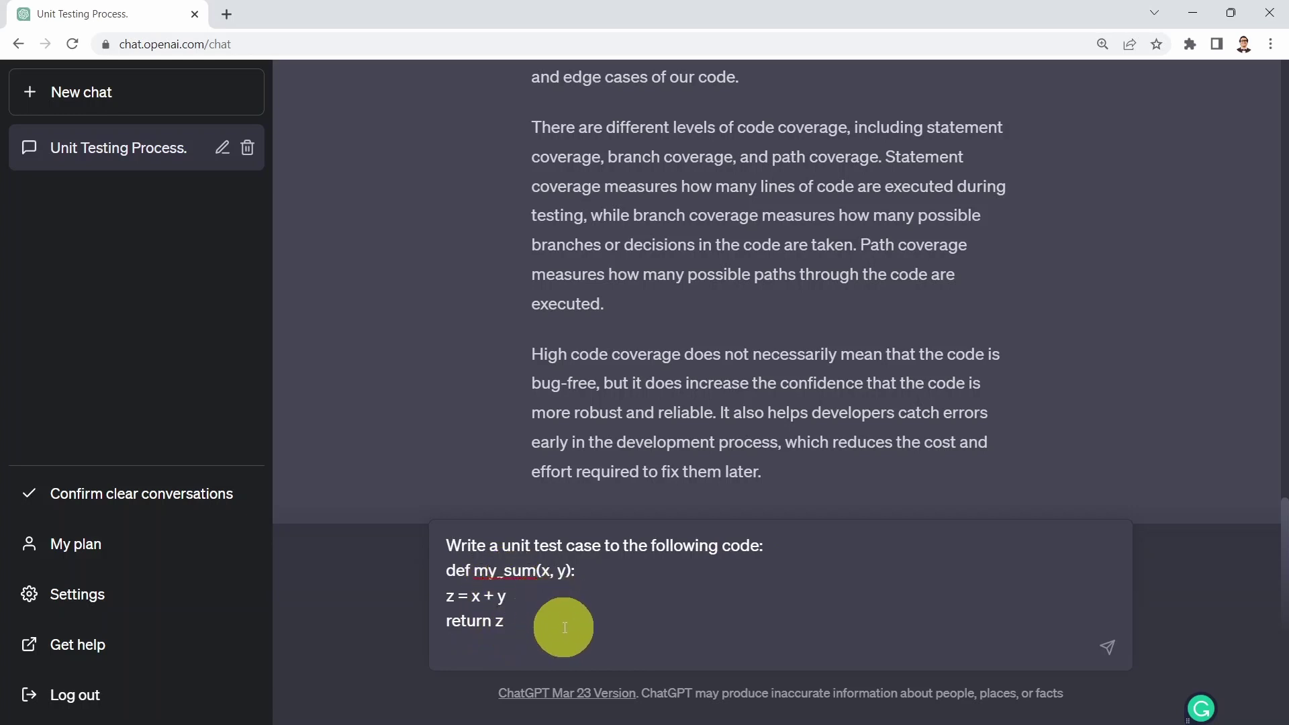
key(Return)
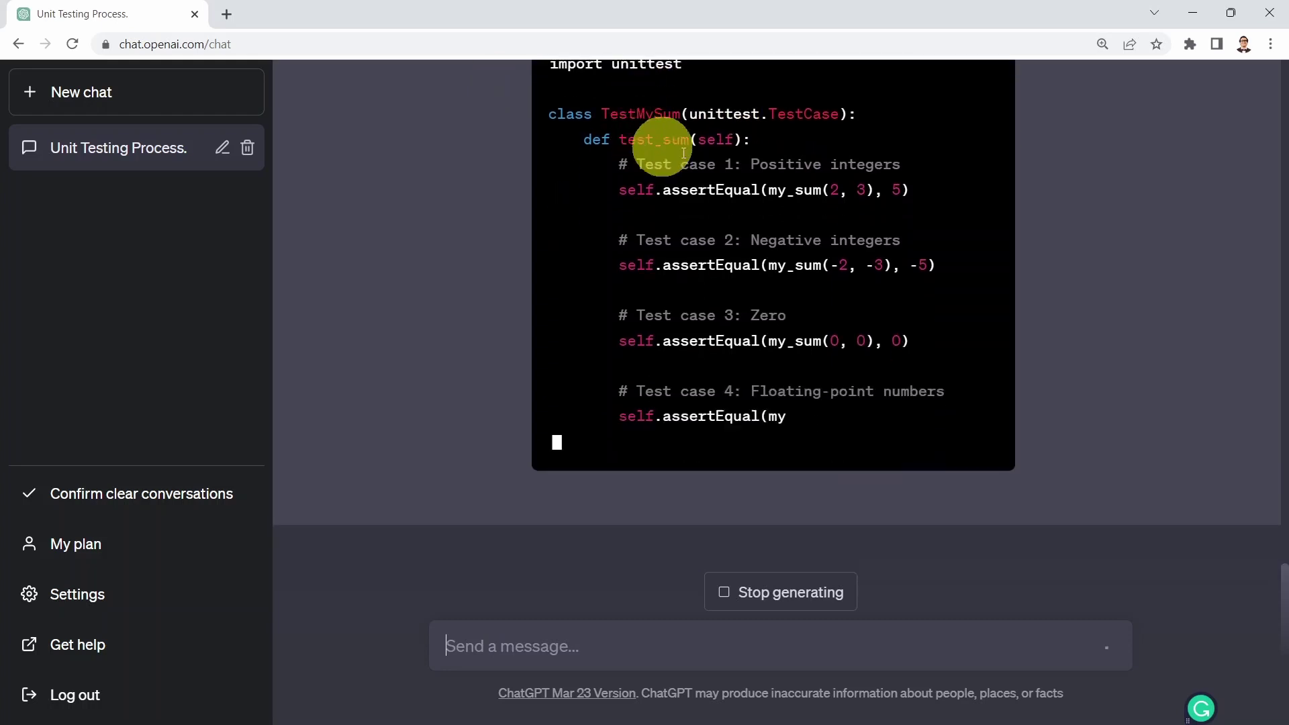
scroll(683, 219, up, 2)
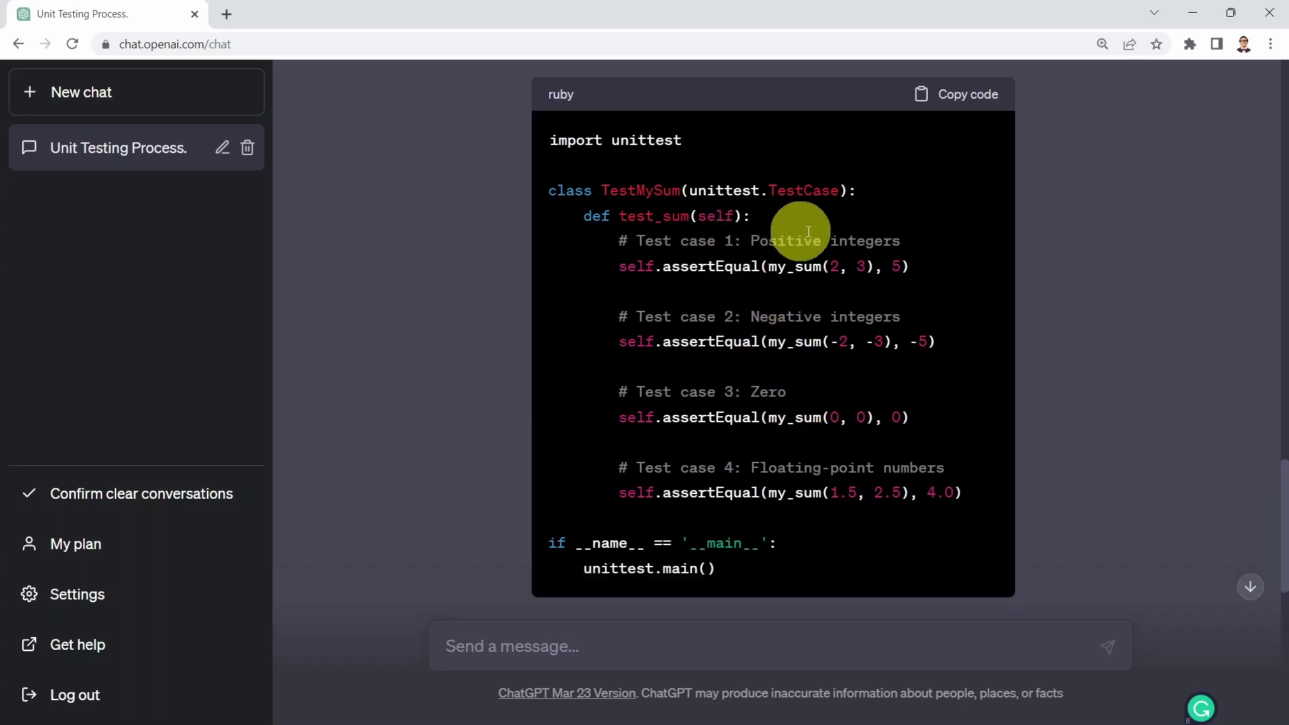
scroll(782, 297, down, 1)
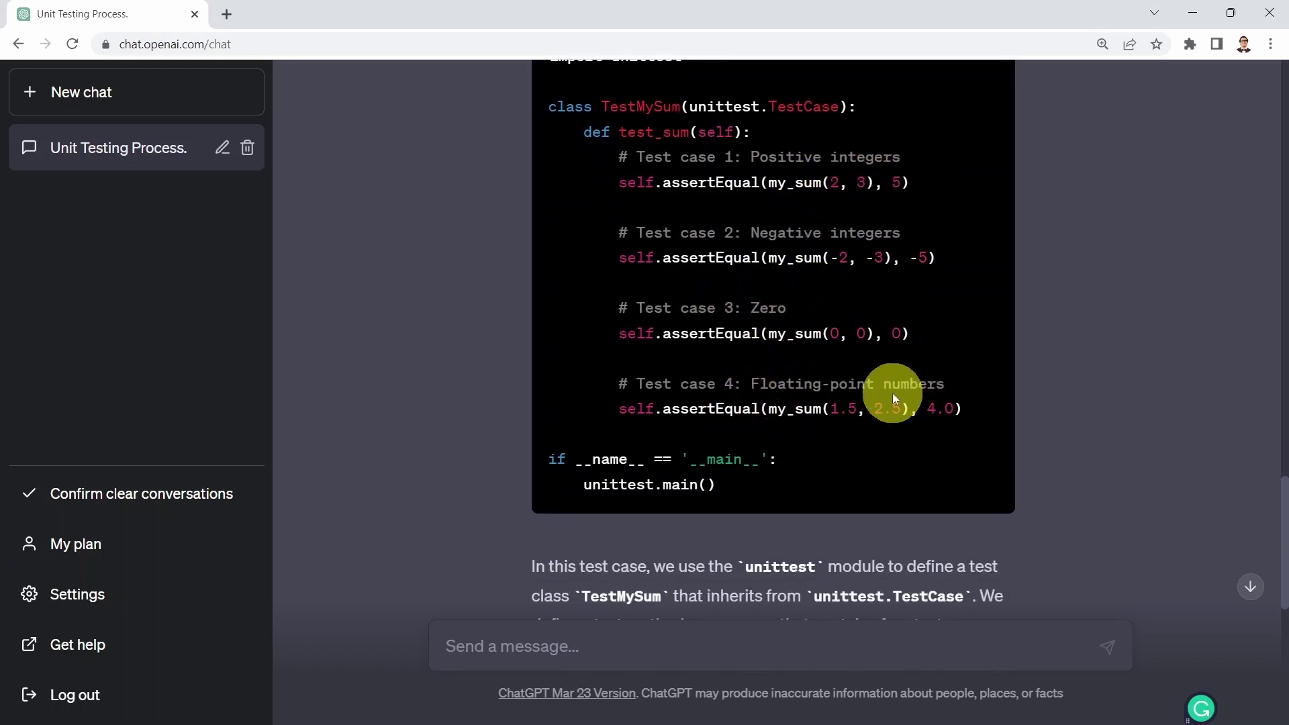
scroll(792, 395, down, 4)
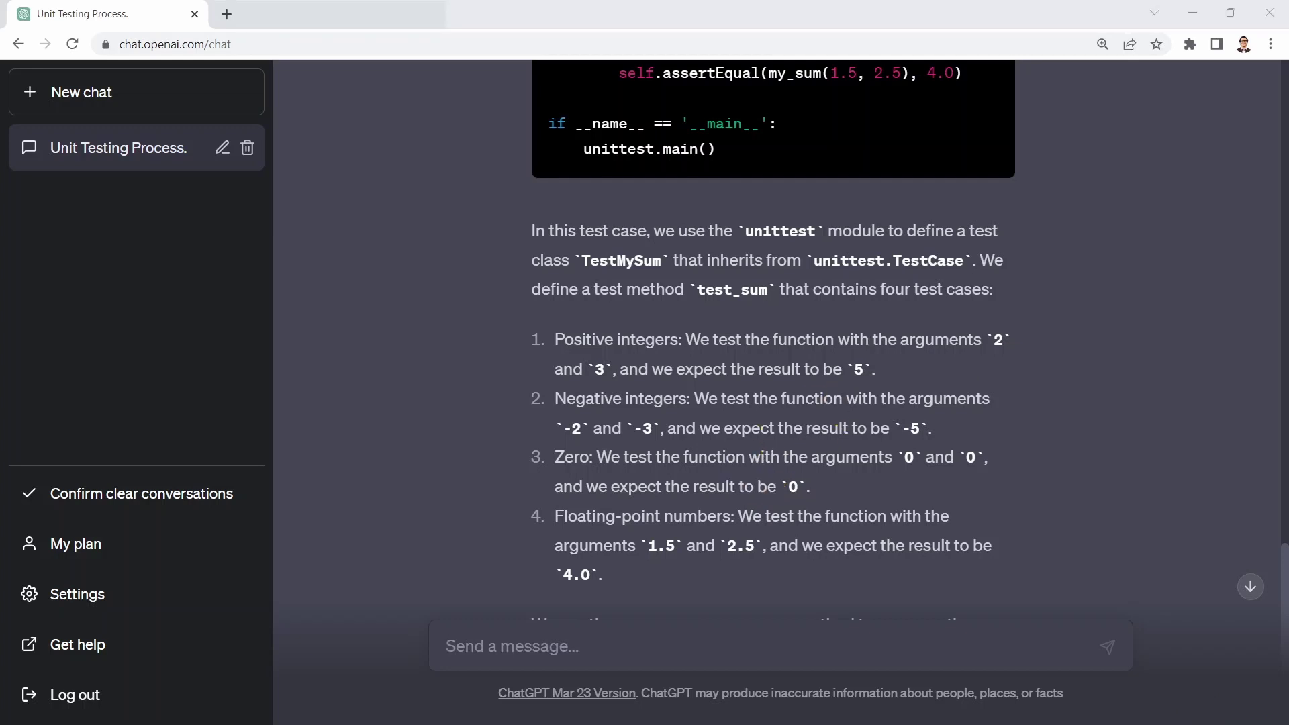
scroll(525, 522, down, 4)
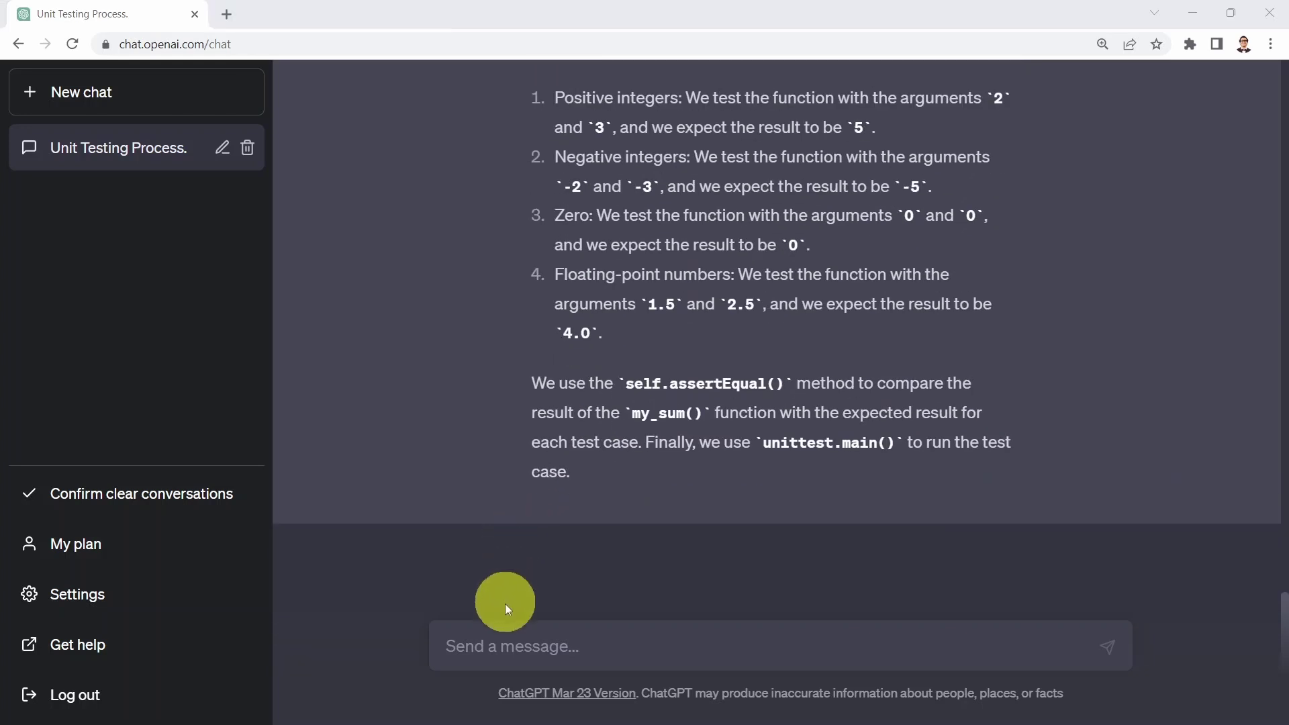
- Paste the compare_numbers() unit test request into the message box and look it over
click(496, 639)
text(Write a unit test case to the following code: def compare_numbers(x, y): if y > x: return "y is greater than x" elif x == y: return "x and y are equal" else: return "x is greater than y")
scroll(547, 567, up, 5)
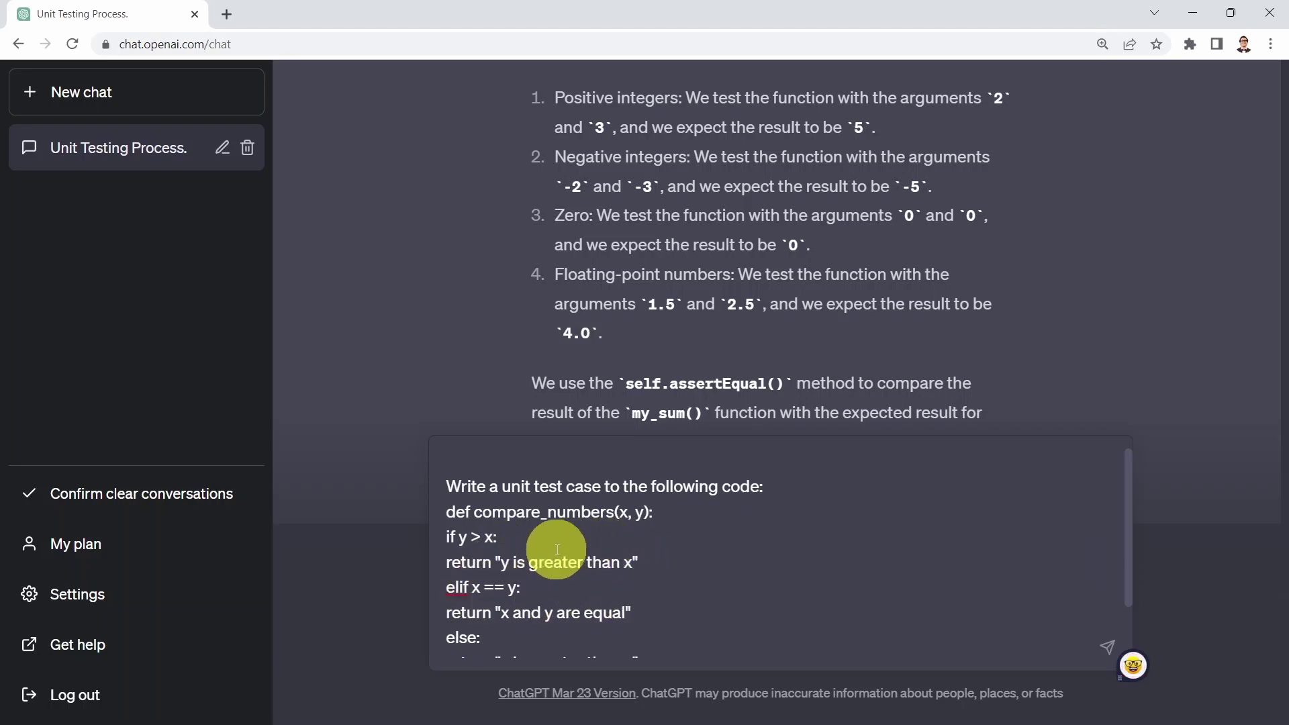
scroll(544, 531, down, 2)
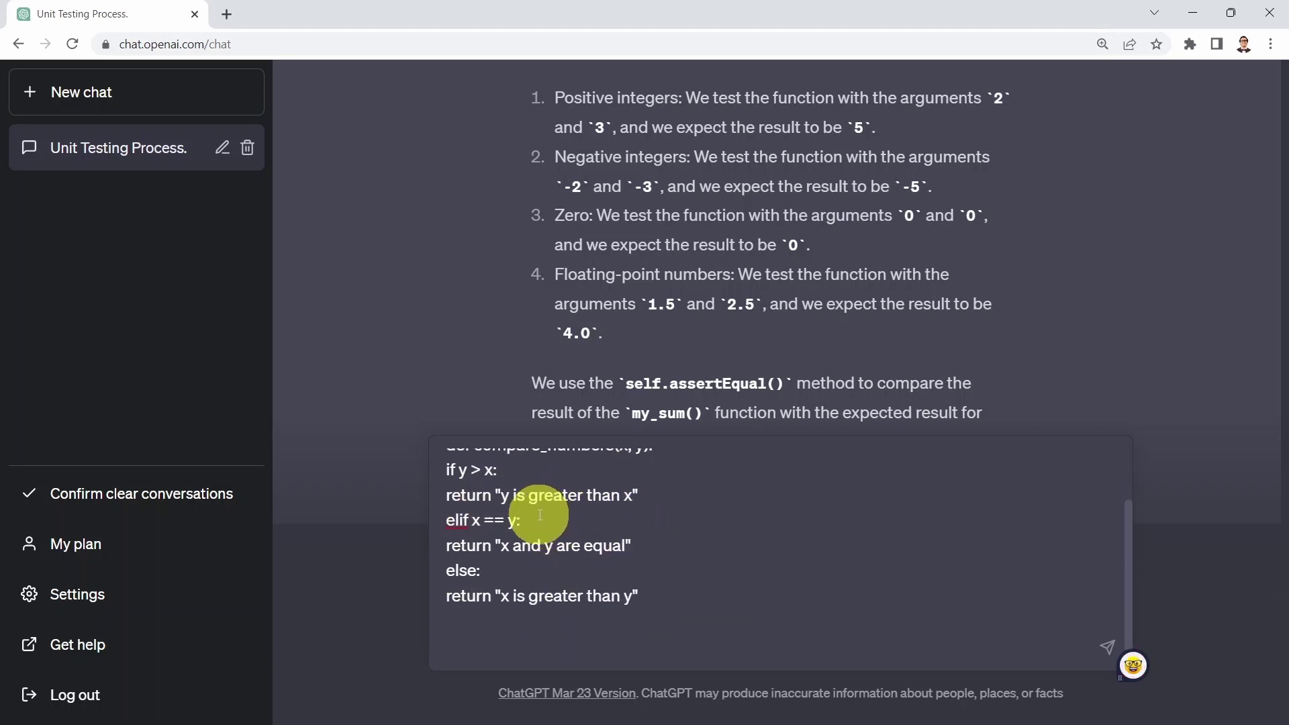
scroll(540, 528, up, 2)
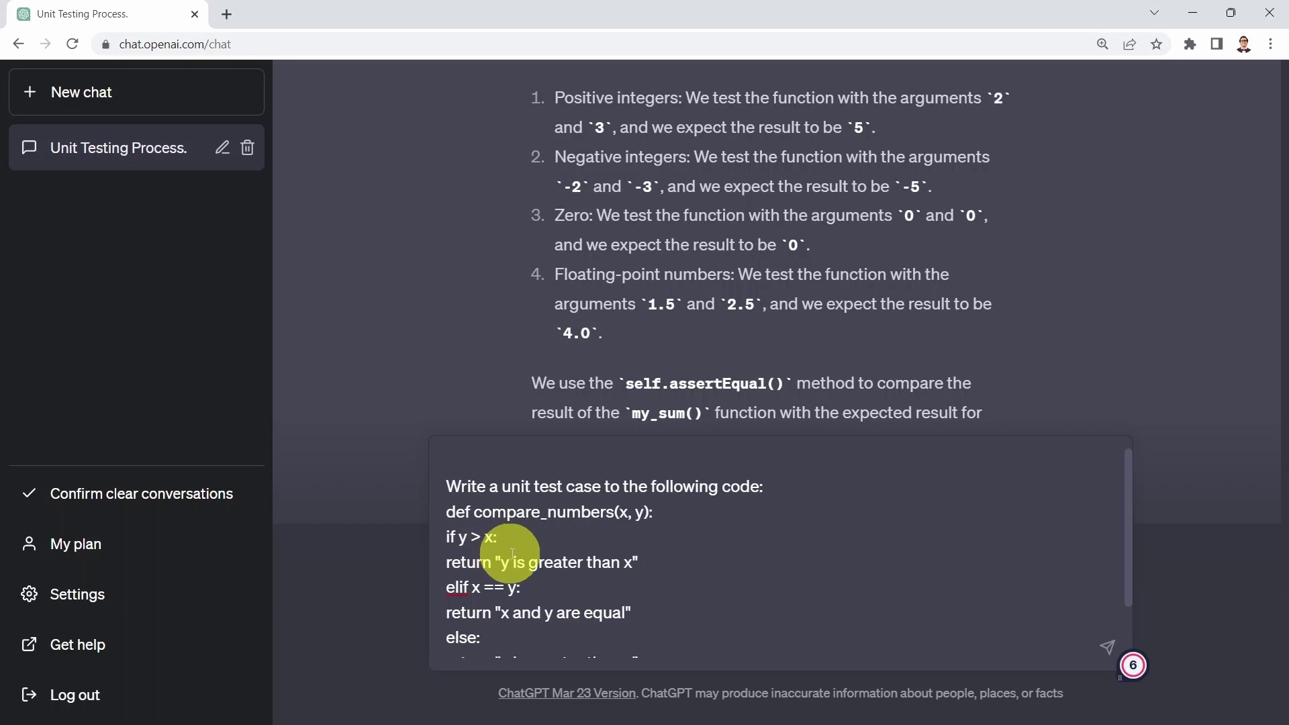
scroll(505, 552, down, 1)
- Send it and read the three-test unittest class with each test's explanation
key(Return)
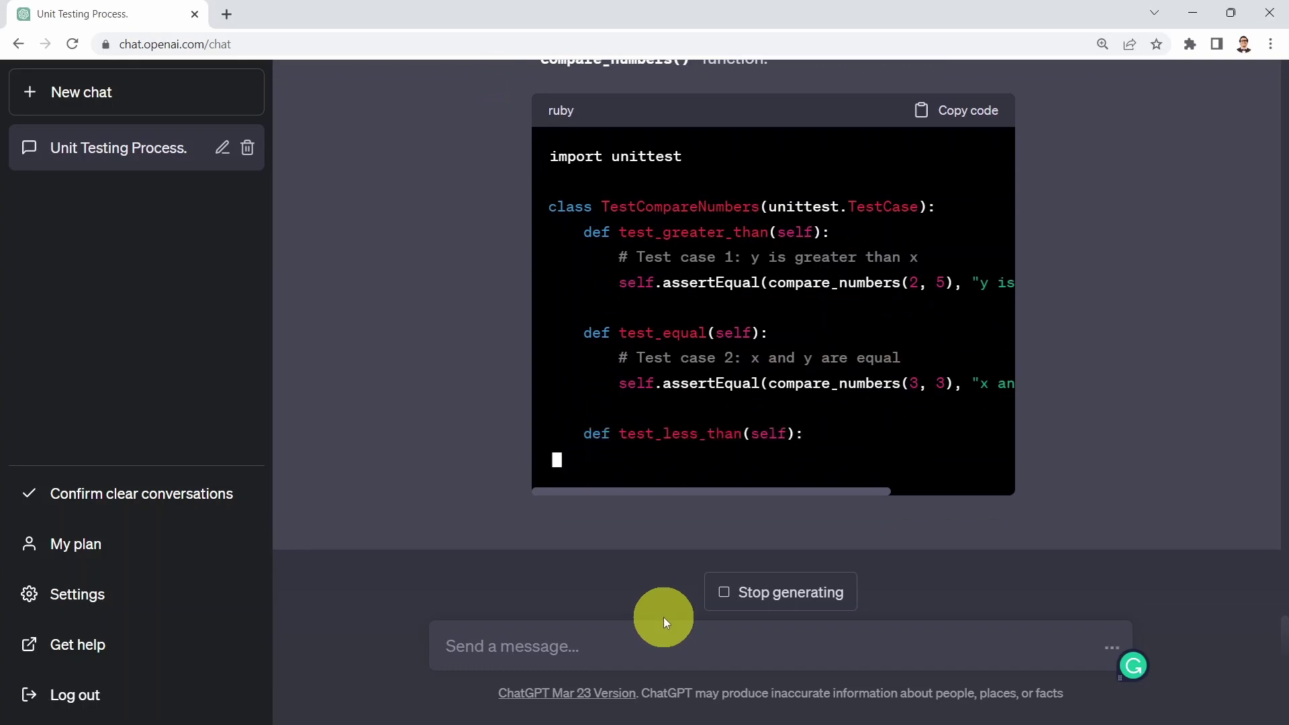
scroll(887, 309, up, 3)
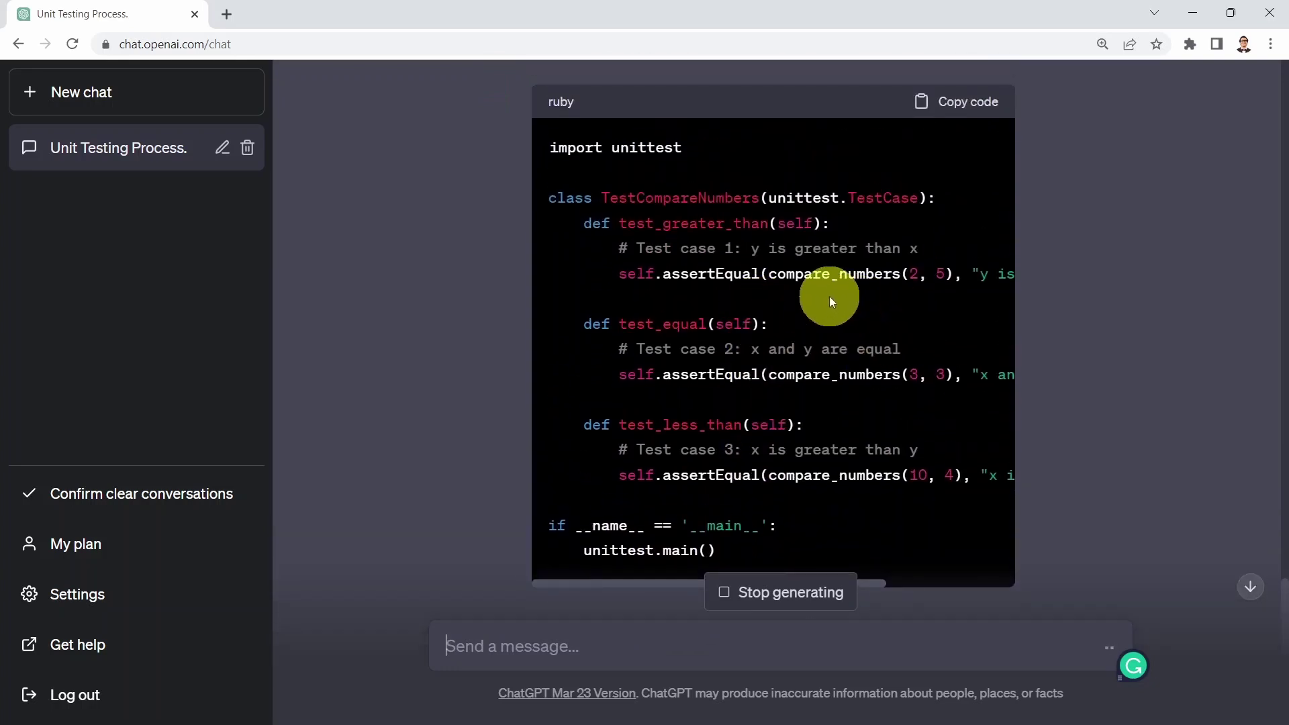
scroll(828, 296, up, 5)
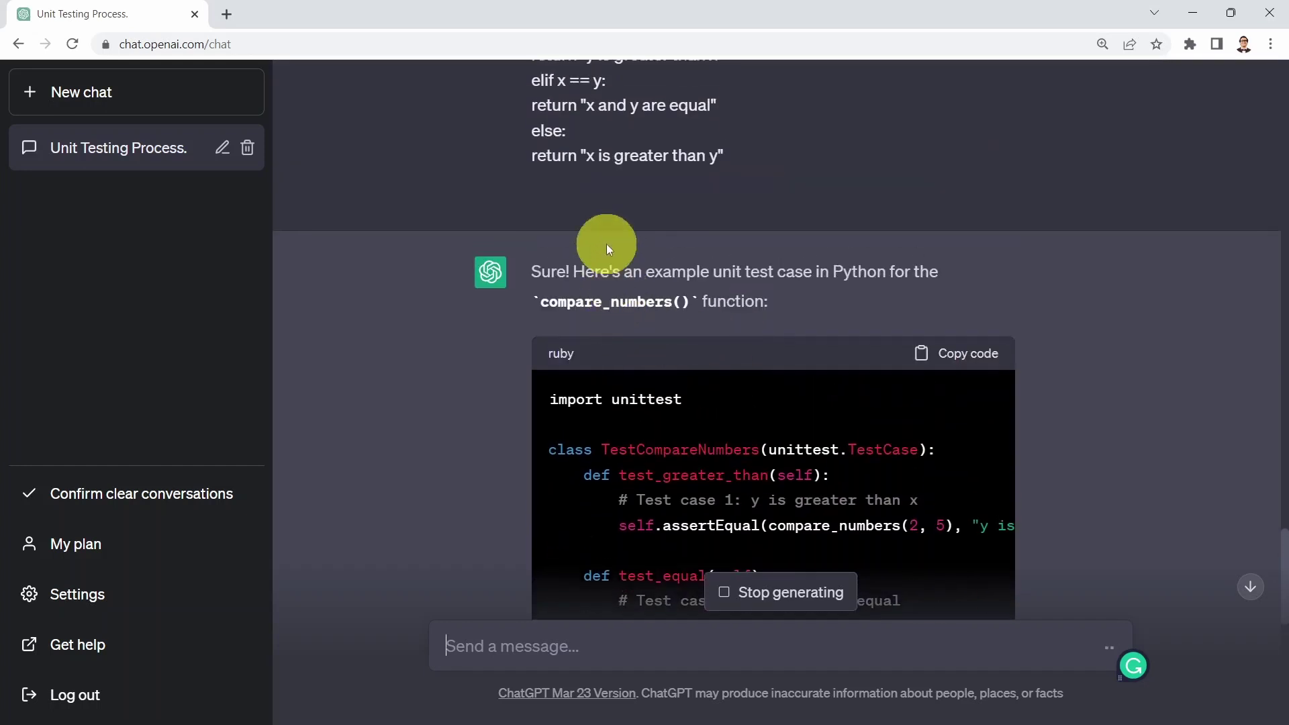
scroll(607, 245, up, 3)
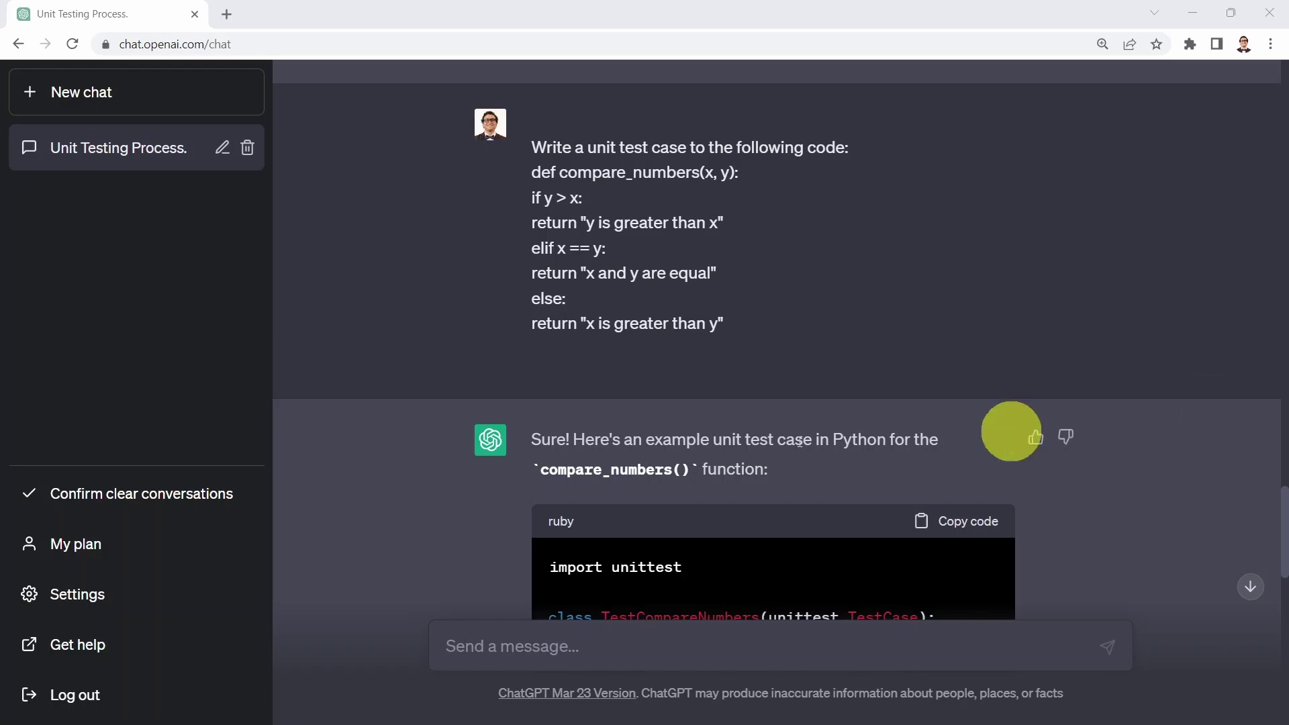
scroll(742, 426, down, 5)
scroll(618, 384, down, 10)
- Ask 'Do we have enough code coverage here?' with the code and read the branch-coverage test additions
click(526, 643)
key(ctrl+v)
scroll(526, 639, up, 10)
click(646, 541)
key(Return)
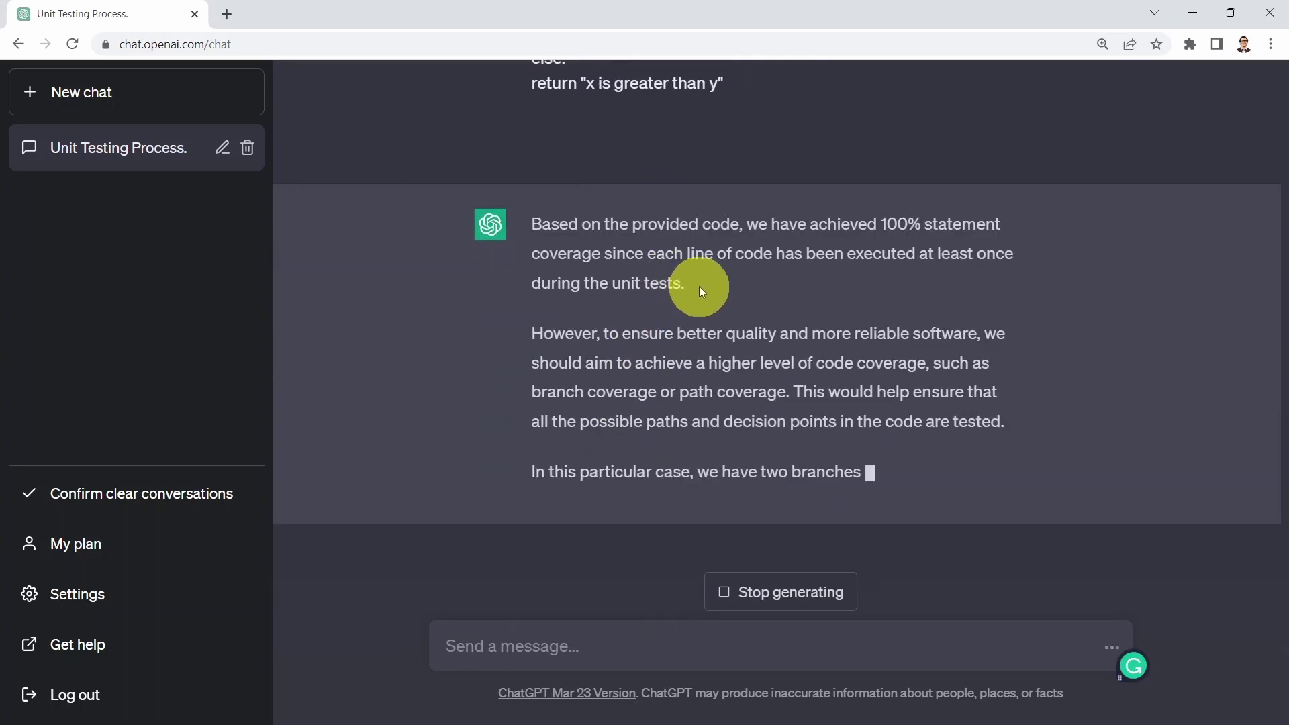
scroll(719, 302, up, 1)
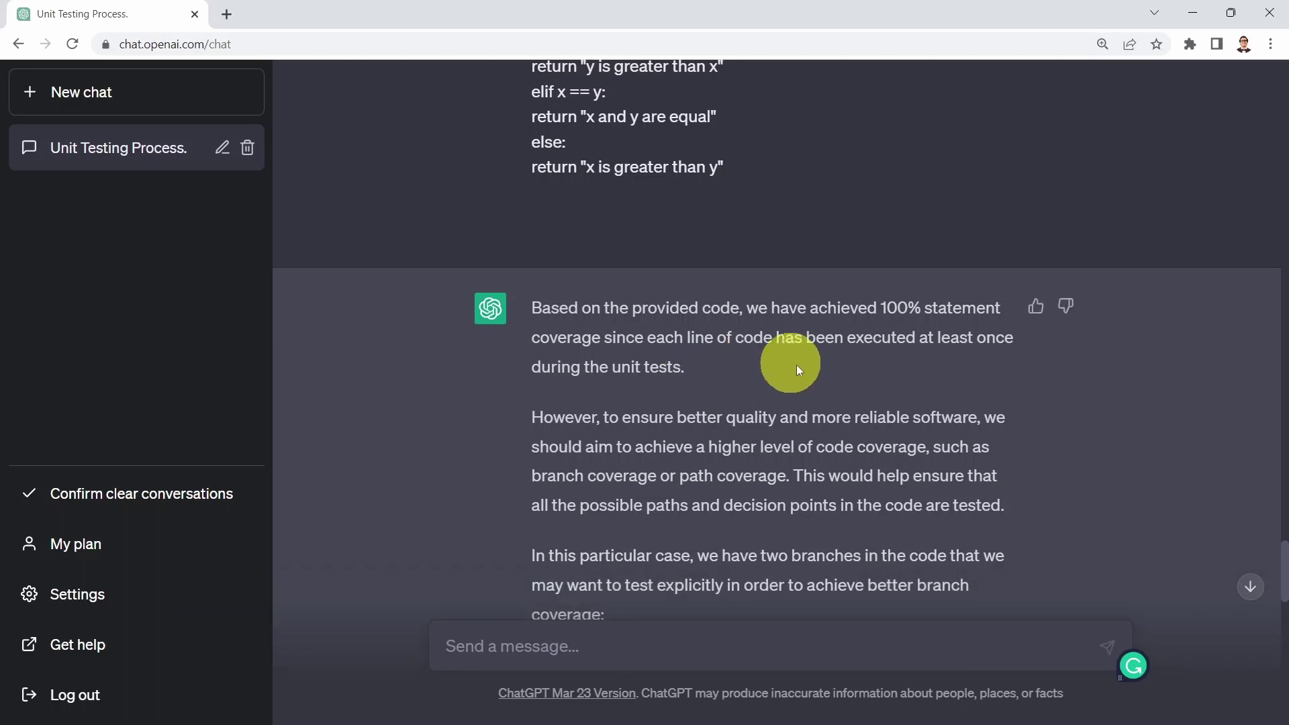
scroll(763, 382, down, 4)
scroll(902, 382, down, 9)
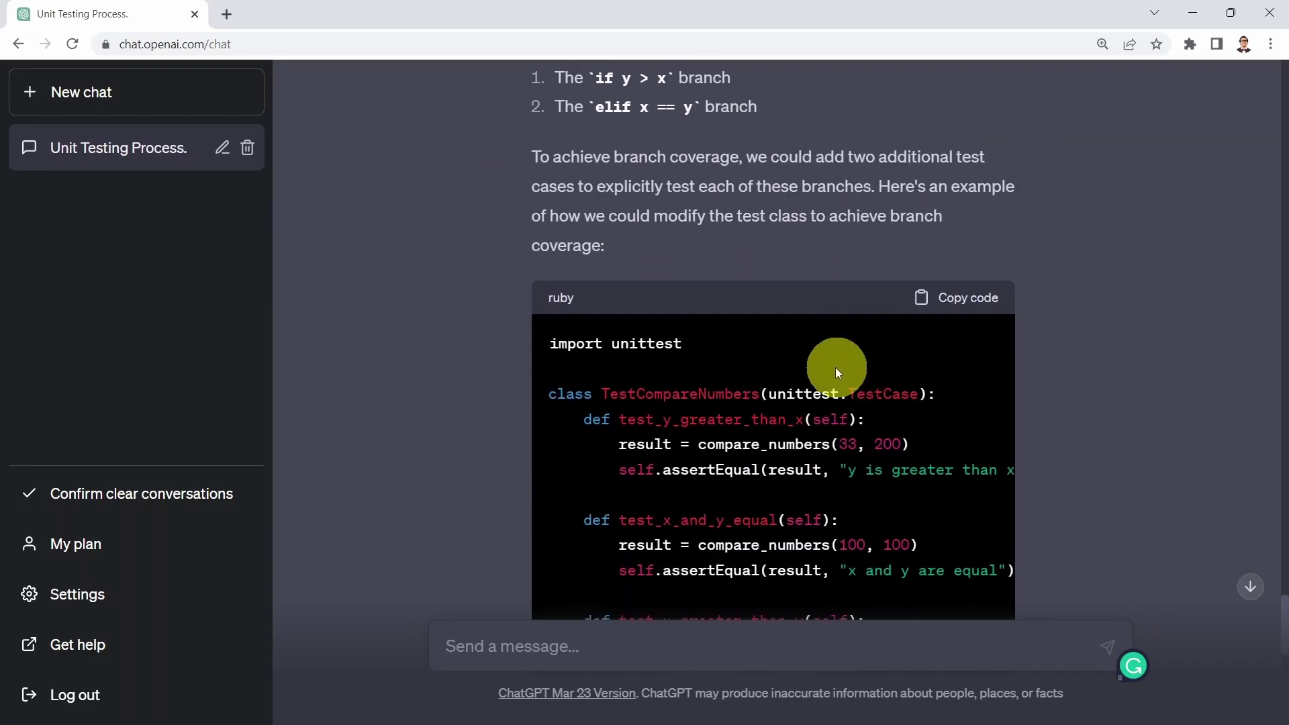
scroll(831, 364, down, 5)
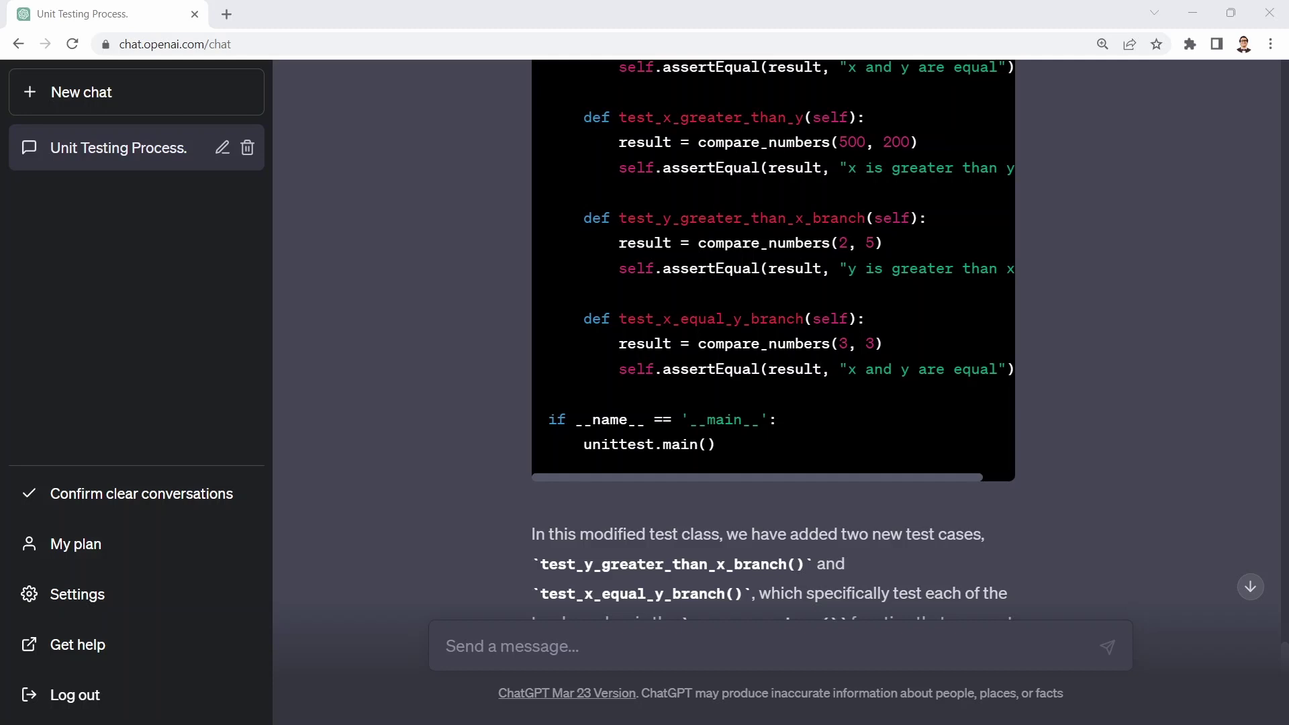
- Request fault injection on the test class and read the test_invalid_input case expecting TypeError
click(575, 649)
text(def compare_numbers(x, y): if y > x: return "y is greater than x" elif x == y: return "x and y are equal" else: return "x is greater than y")
scroll(555, 564, up, 7)
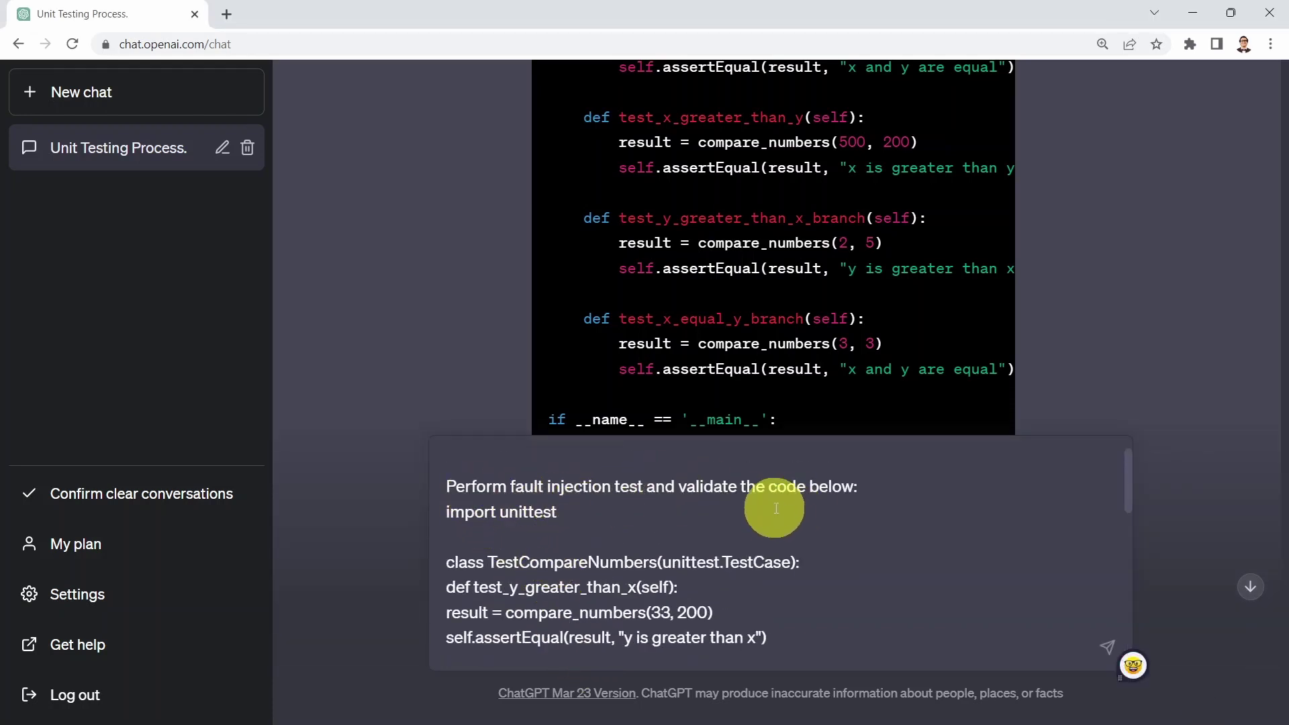
scroll(494, 537, down, 3)
scroll(541, 552, down, 3)
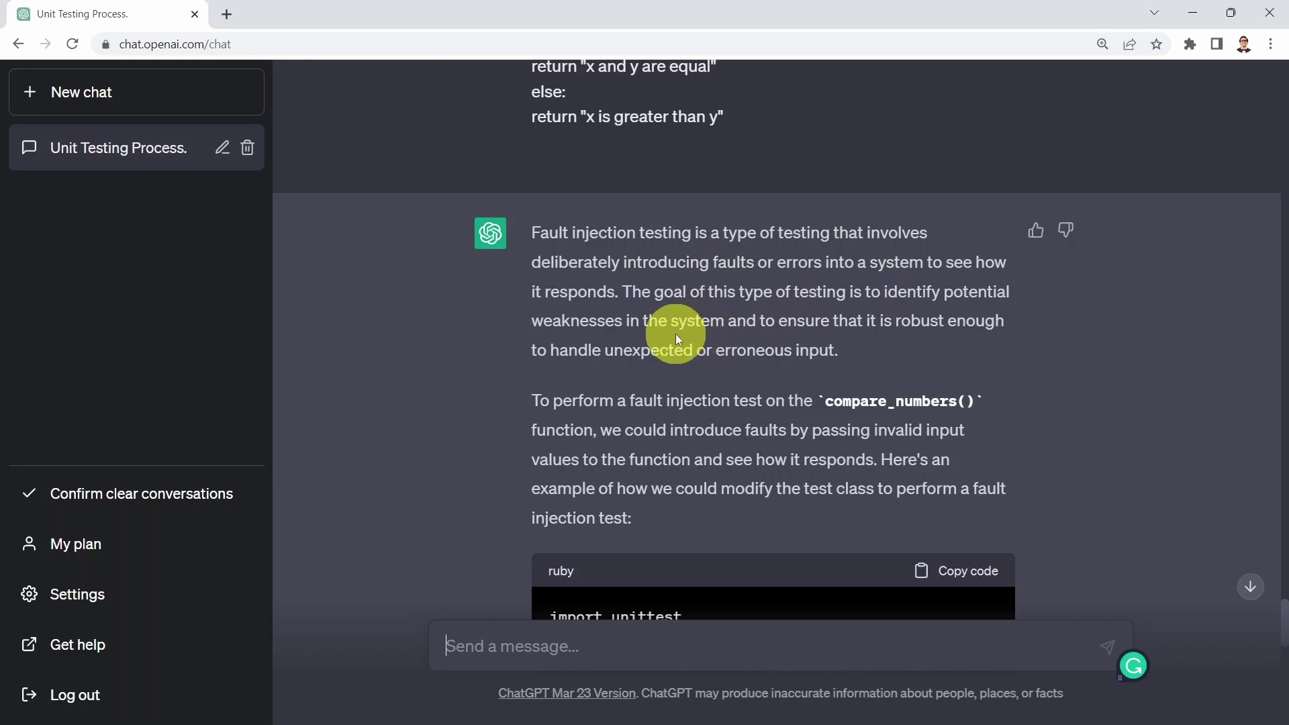
scroll(638, 336, down, 3)
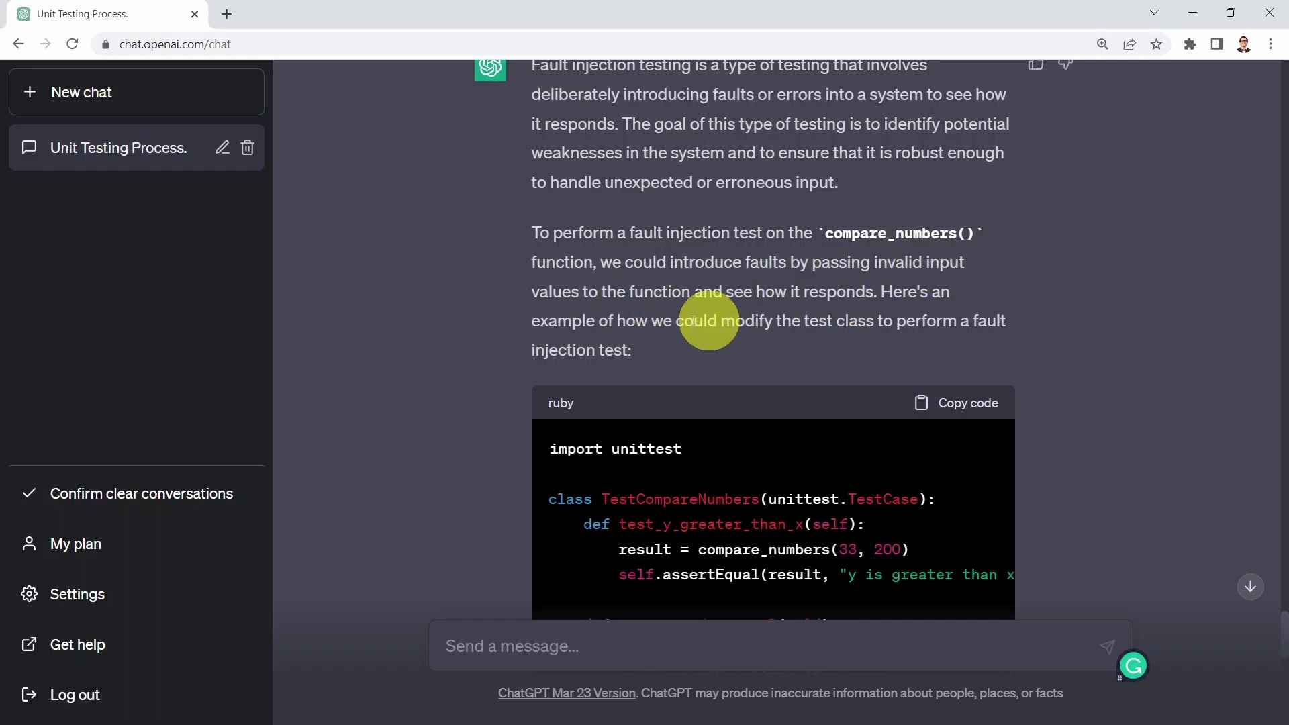
scroll(748, 335, down, 2)
scroll(748, 380, down, 10)
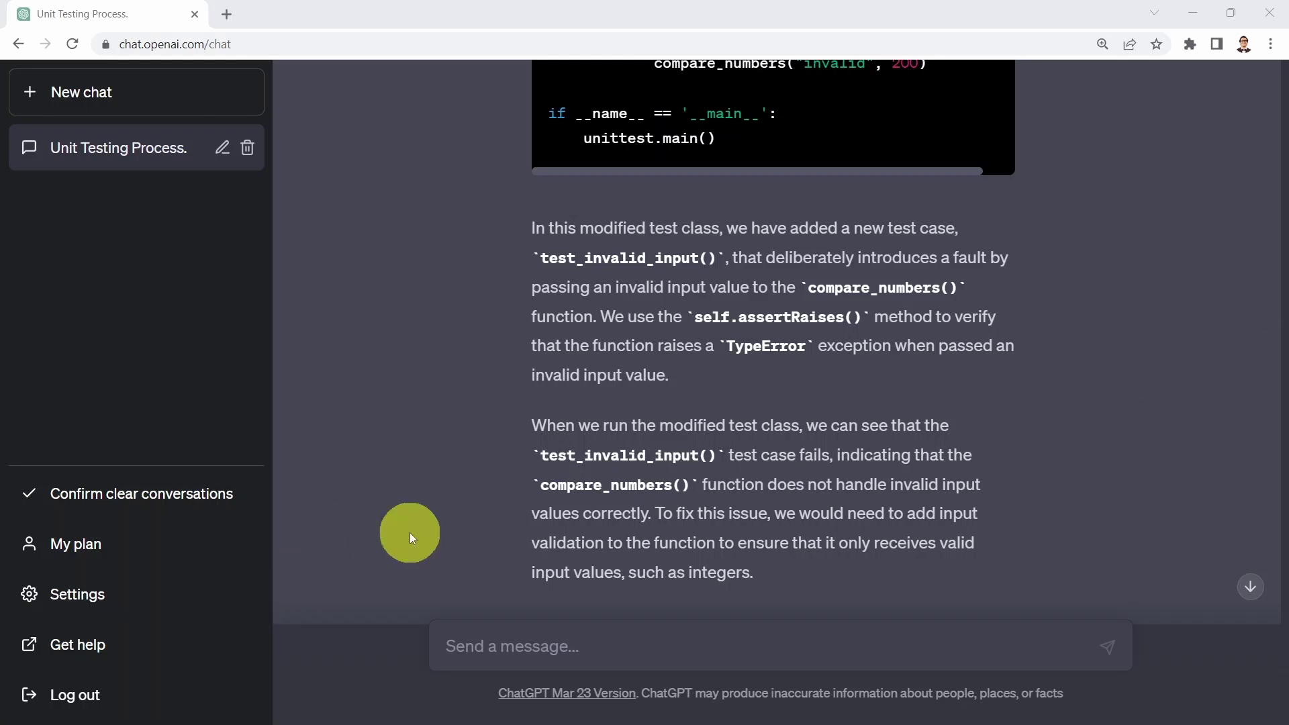
- Paste the 'measure the effectiveness of the unit test below' prompt with the test code and review it
scroll(510, 523, down, 2)
click(518, 642)
key(ctrl+v)
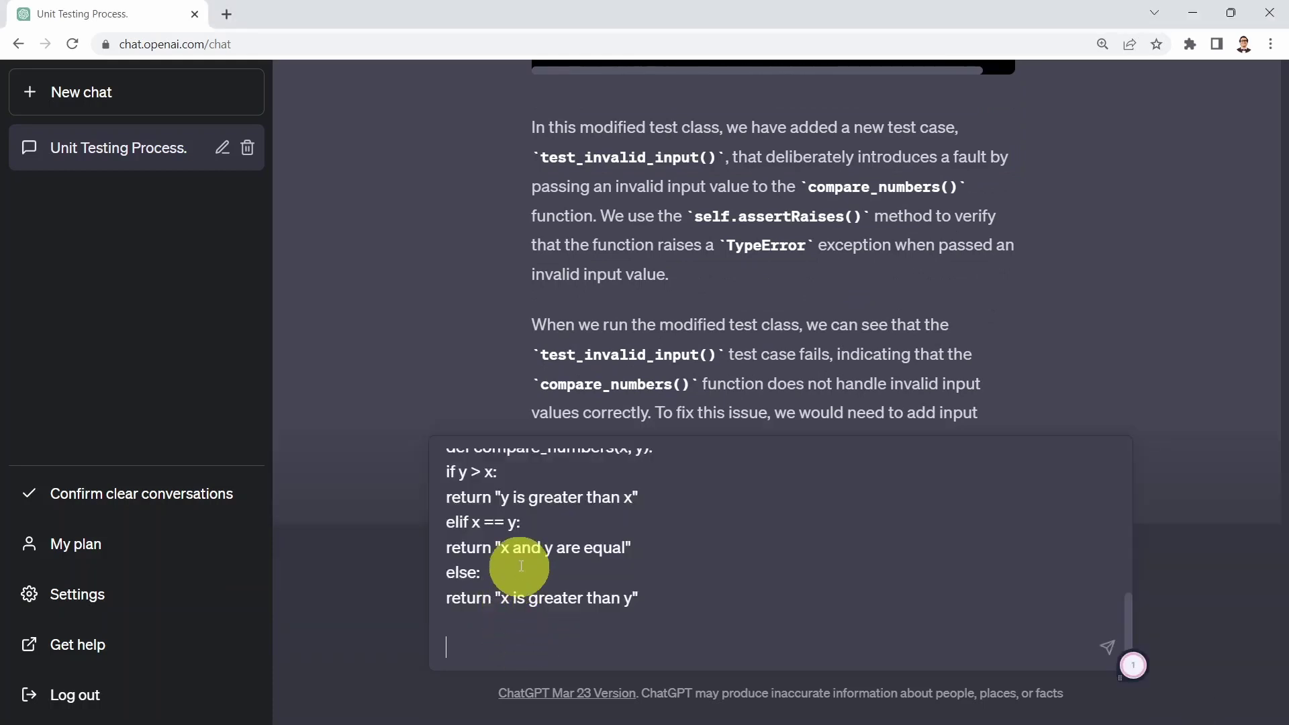
scroll(517, 537, up, 5)
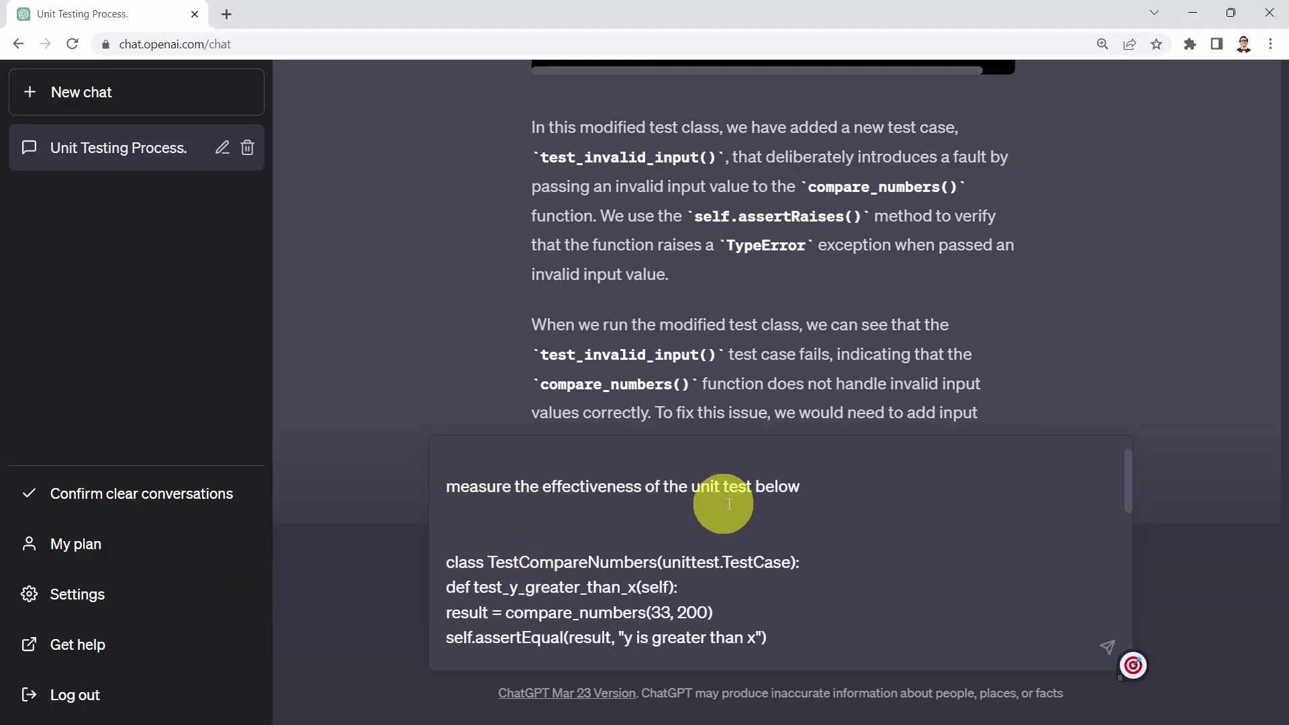
scroll(681, 537, down, 1)
scroll(681, 537, down, 1)
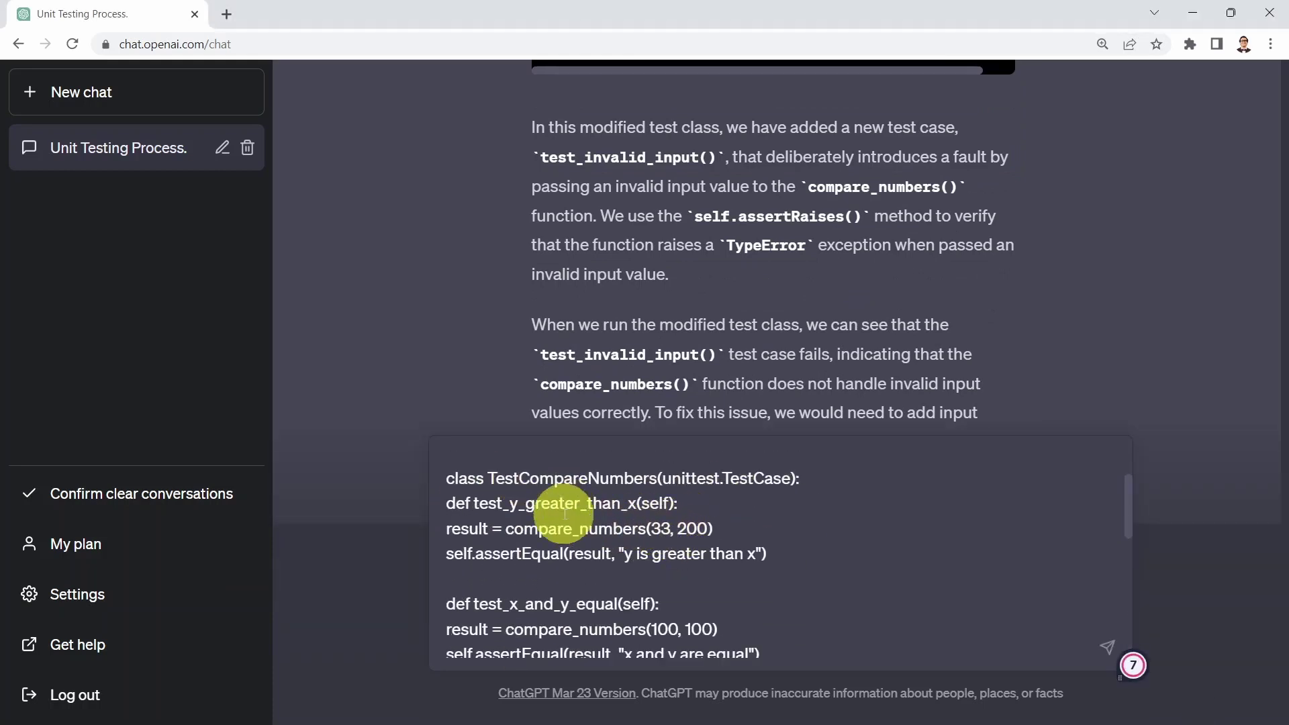
scroll(606, 549, down, 5)
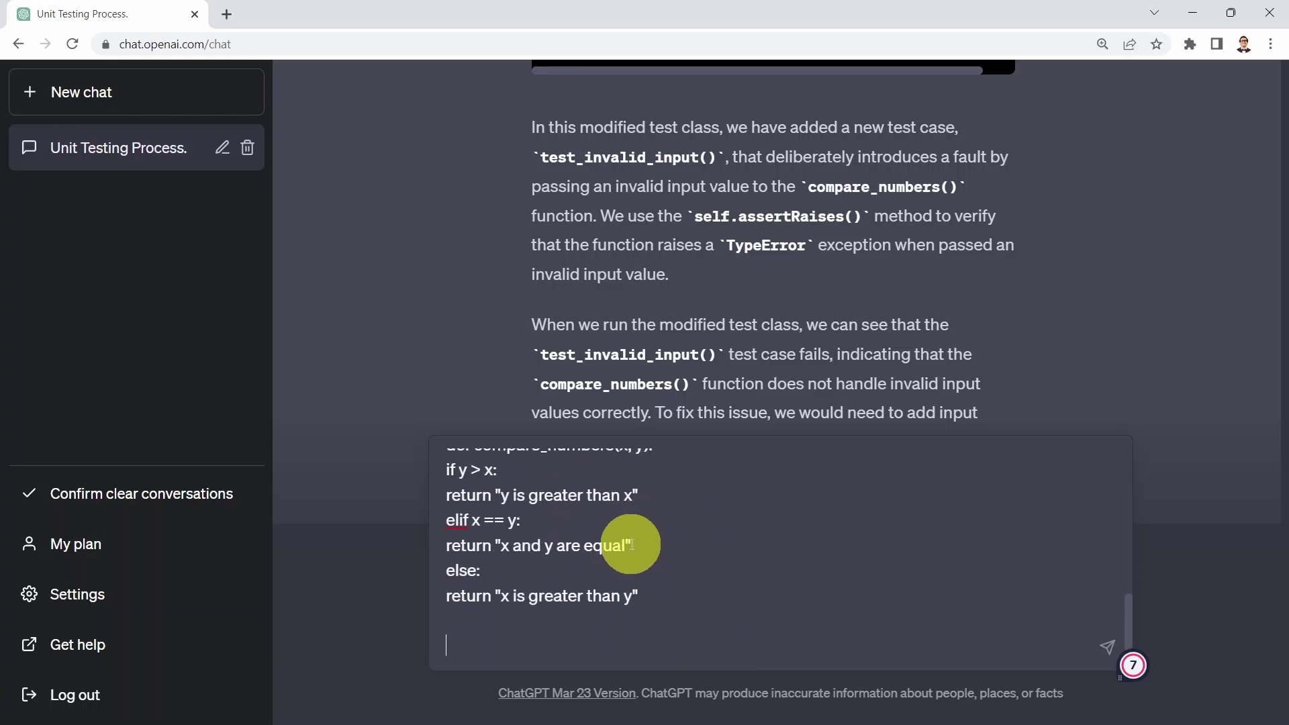
- Send it and read the assessment by coverage, bugs found and time saved
key(Return)
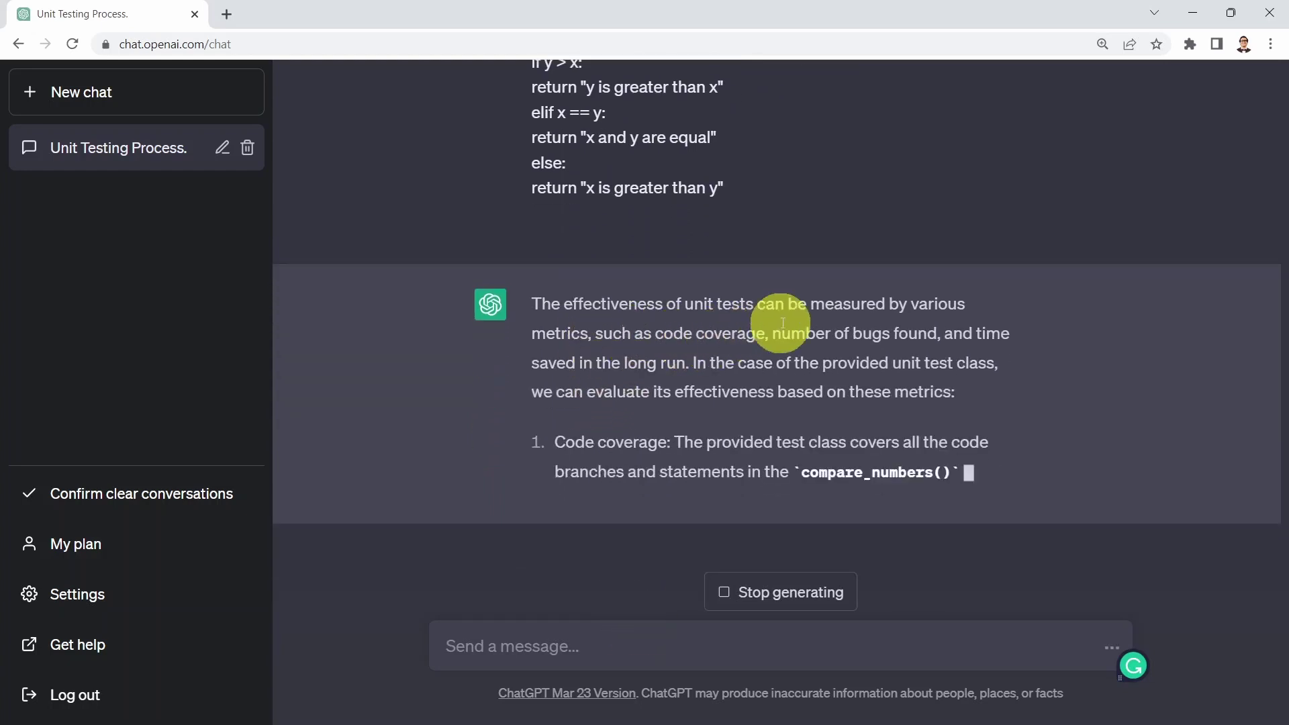
scroll(644, 258, up, 1)
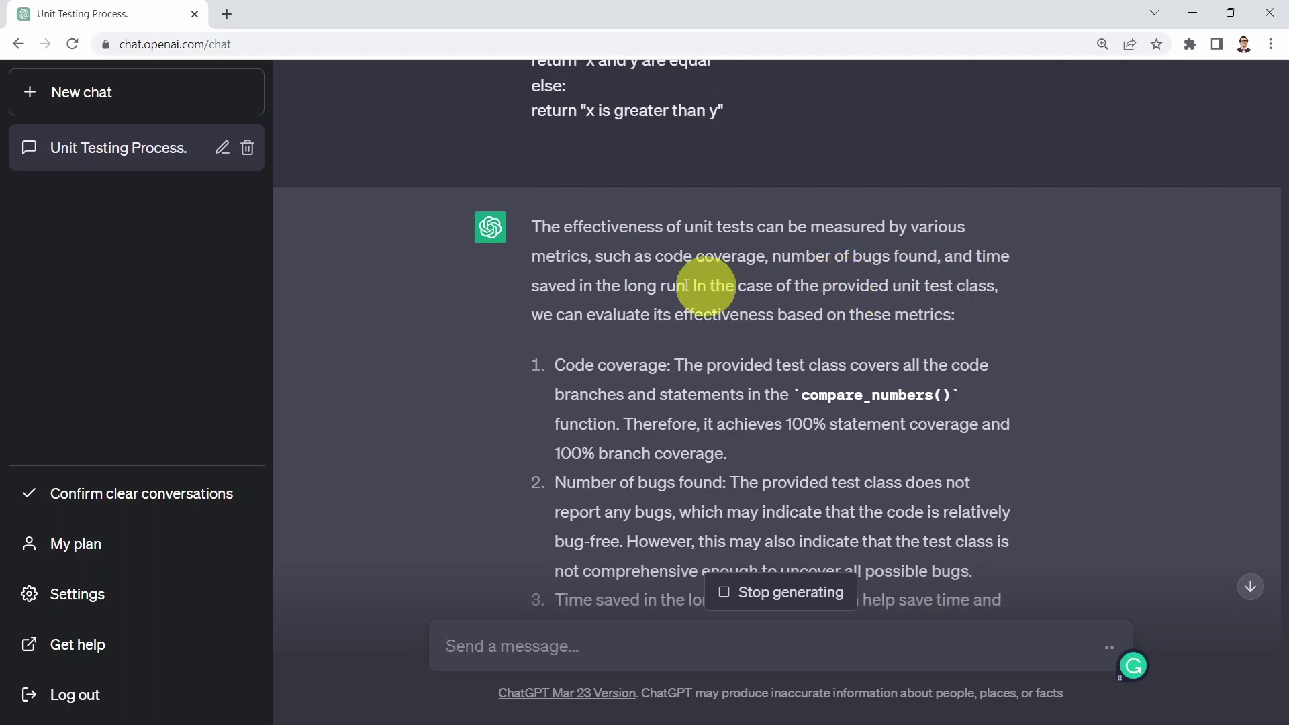
scroll(658, 336, down, 1)
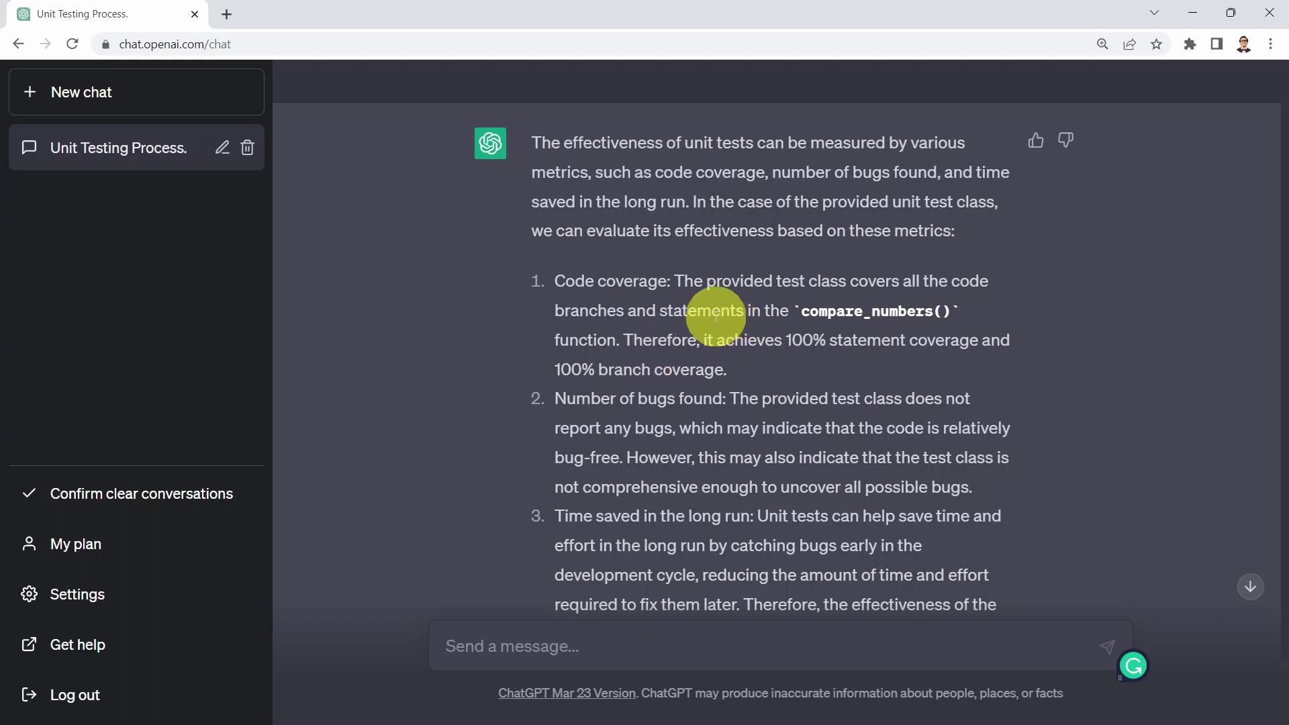
scroll(658, 299, down, 1)
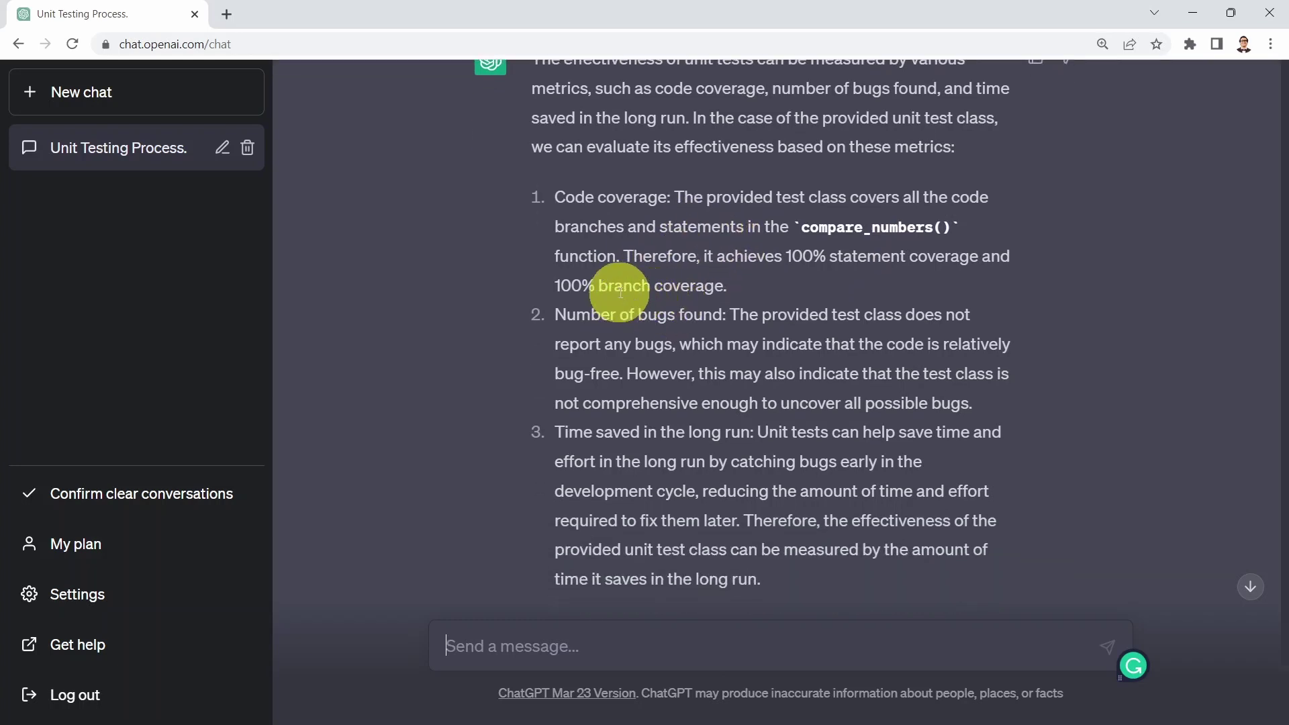
scroll(620, 293, down, 1)
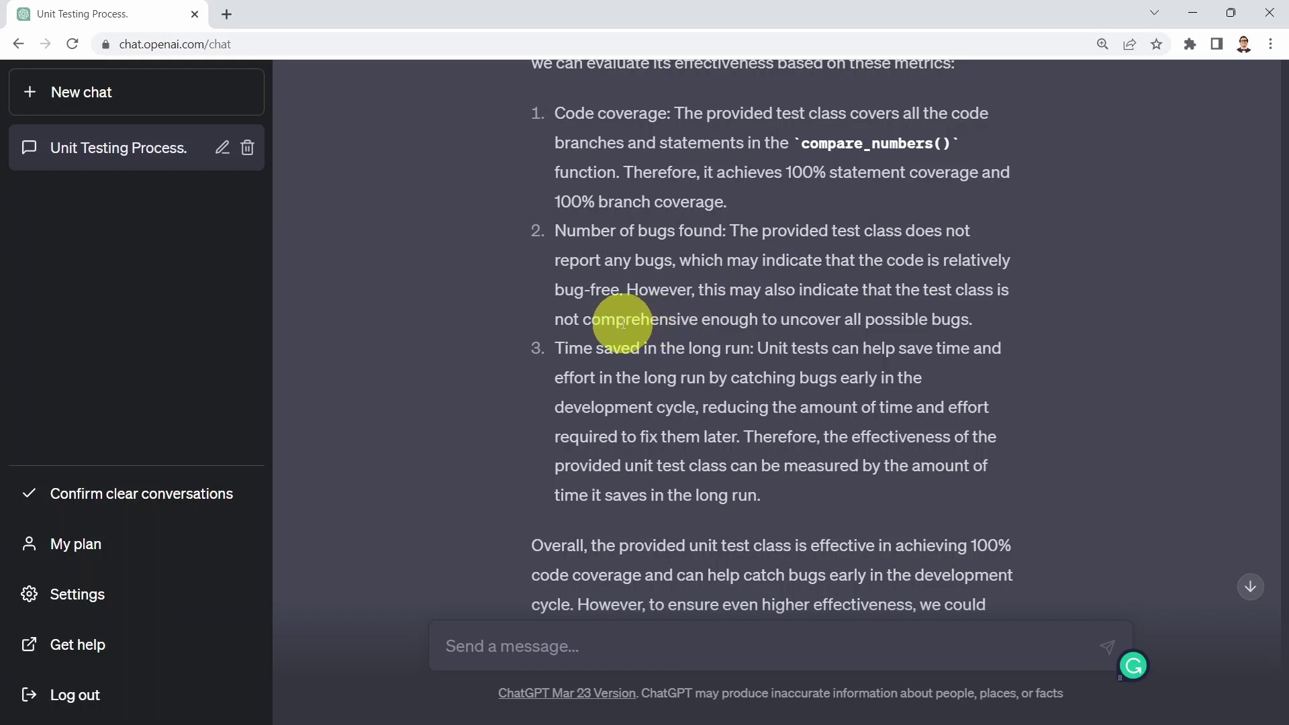
scroll(622, 321, down, 1)
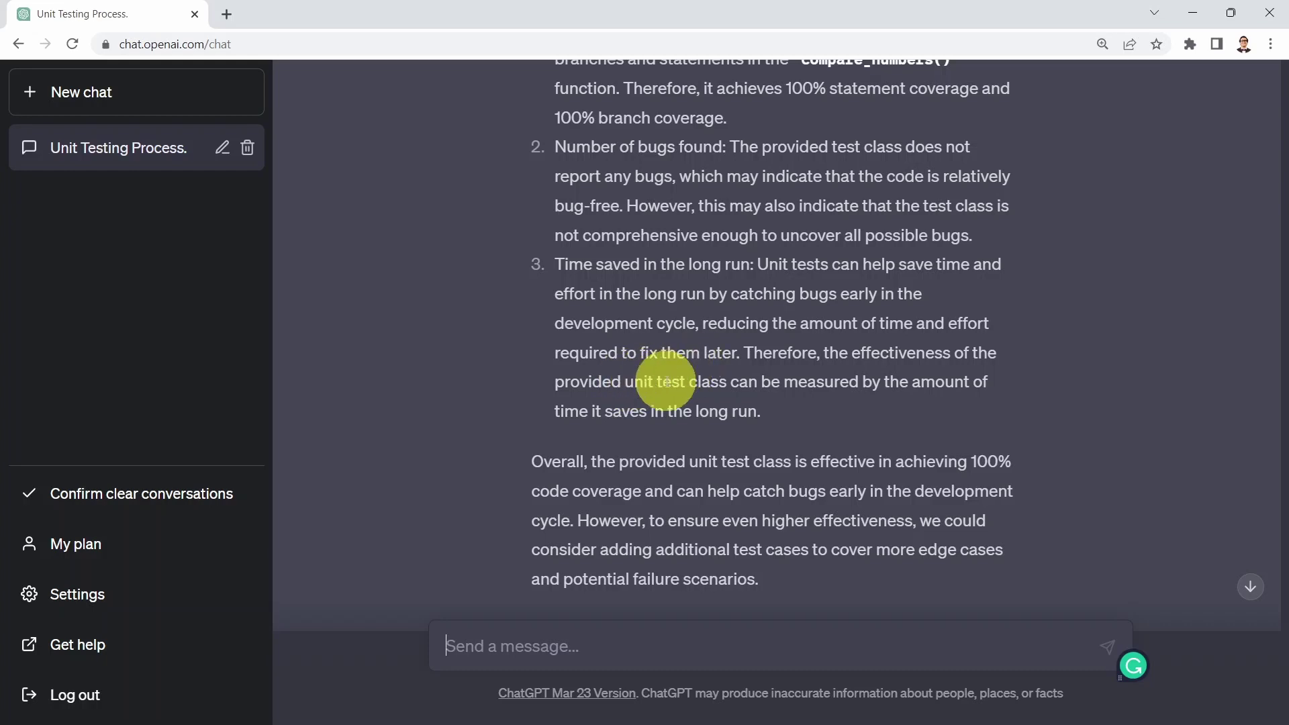
scroll(658, 376, up, 2)
scroll(666, 421, up, 2)
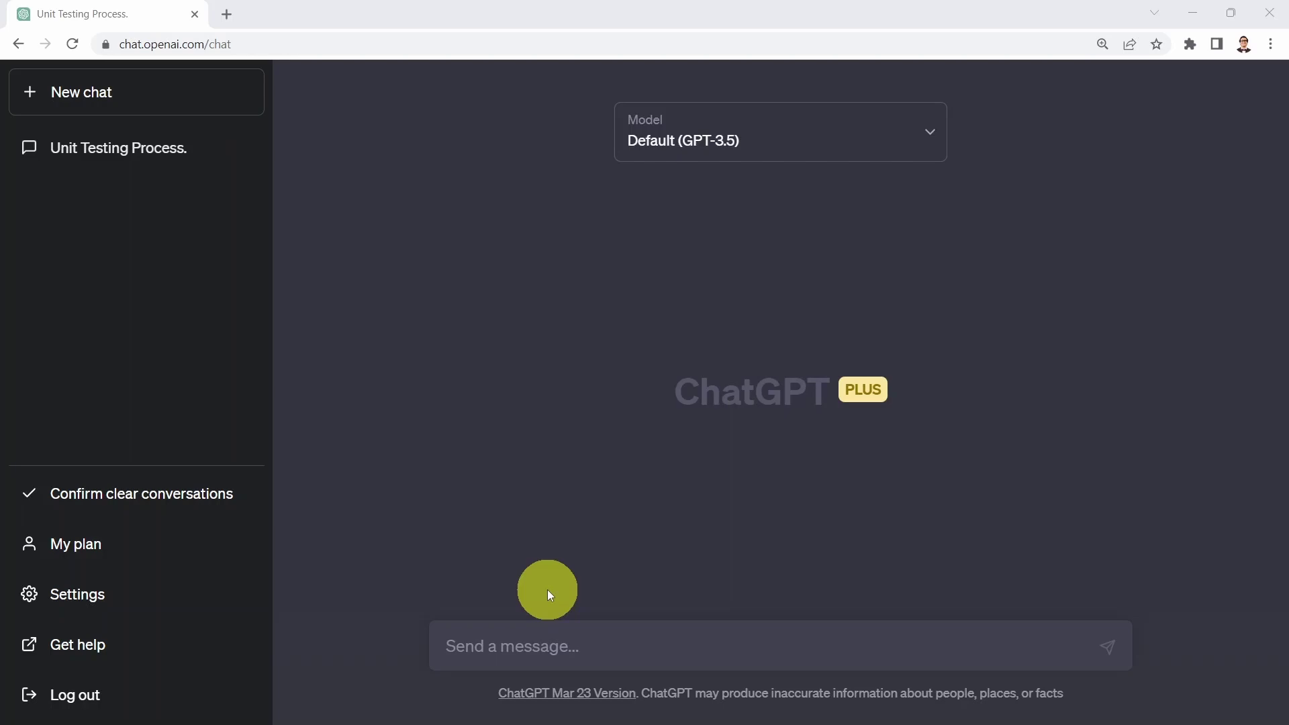
- Paste the unit test case request with the university admission XGBoost model code
click(517, 644)
key(ctrl+v)
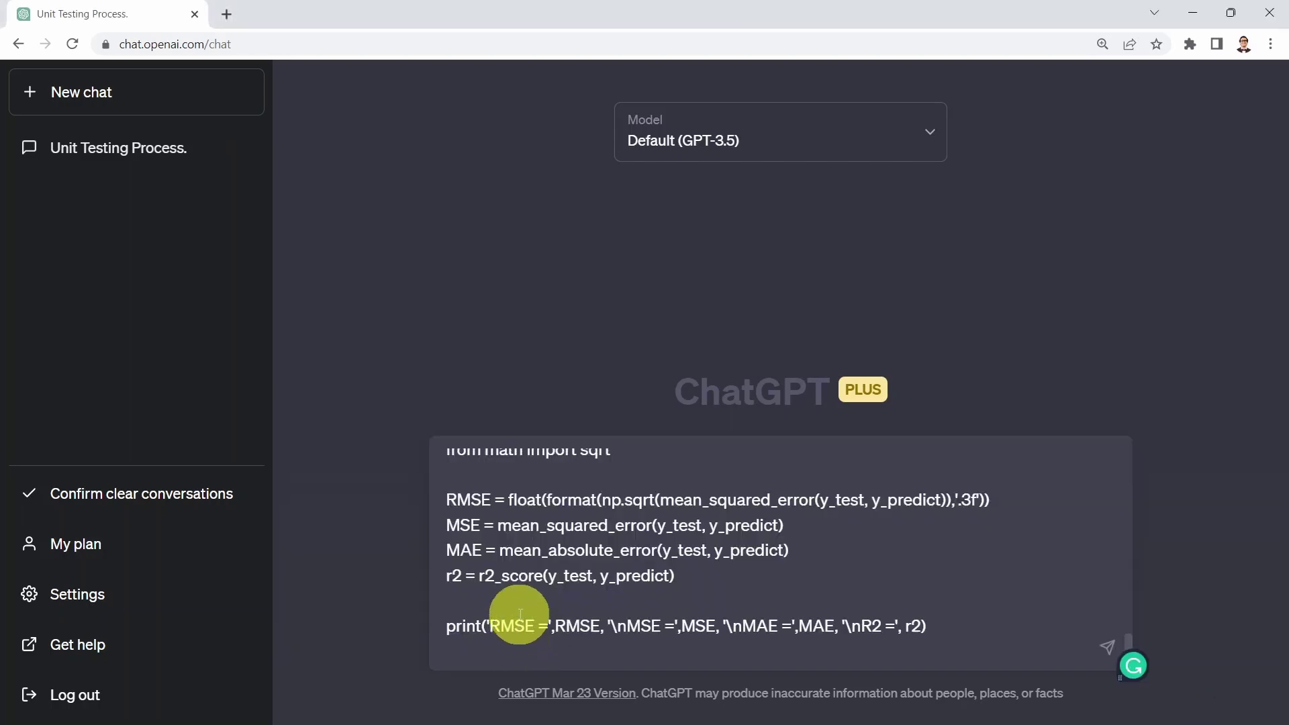
scroll(520, 612, up, 15)
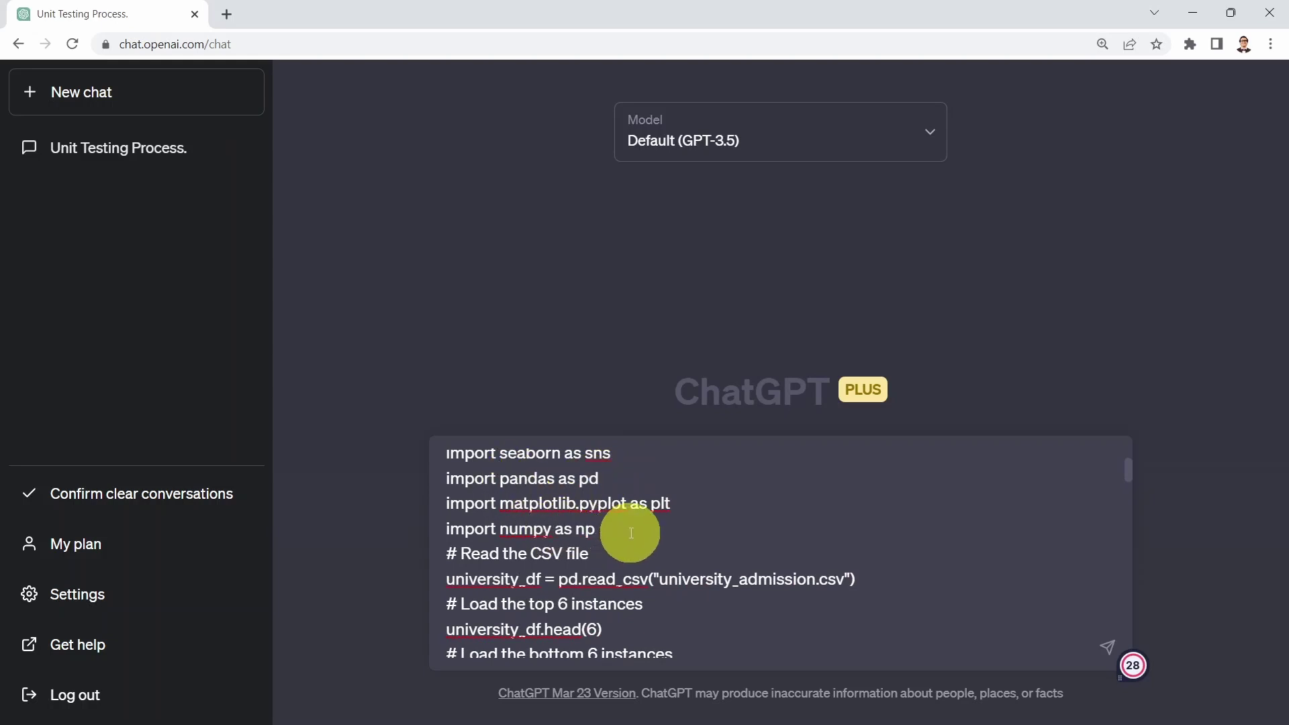
scroll(627, 527, down, 1)
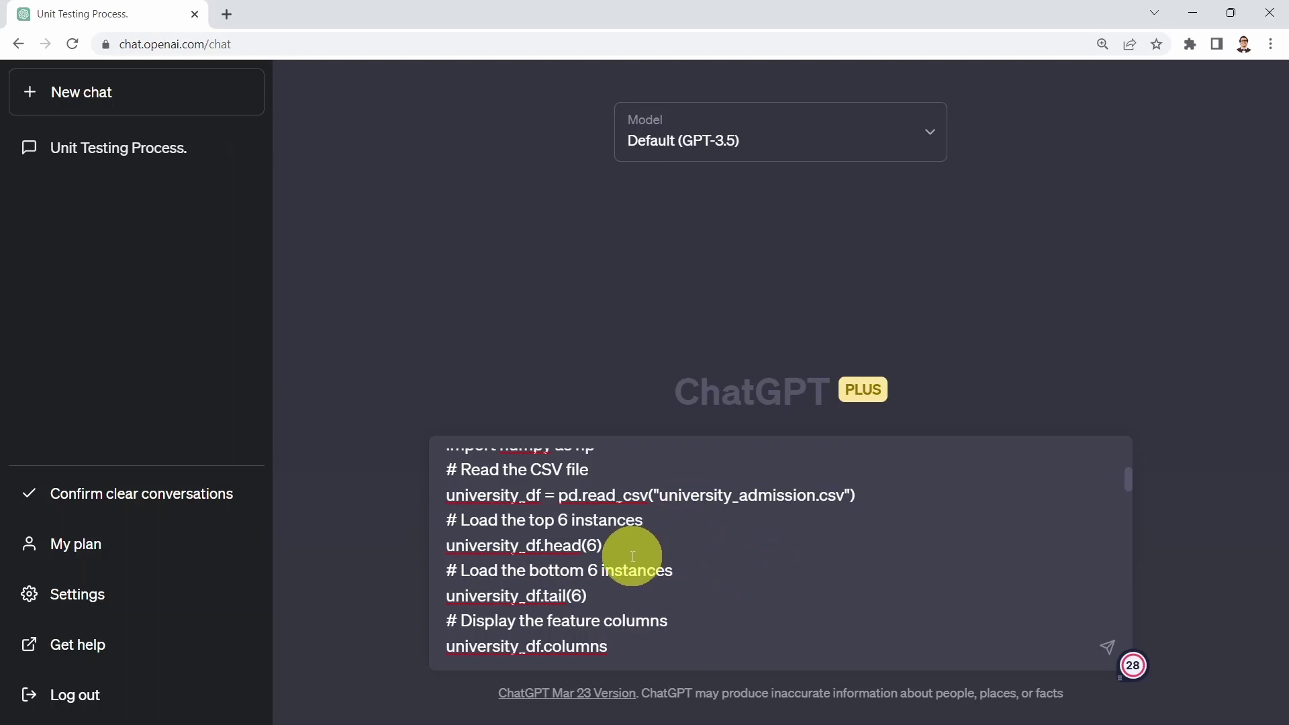
scroll(631, 556, down, 2)
scroll(622, 549, down, 2)
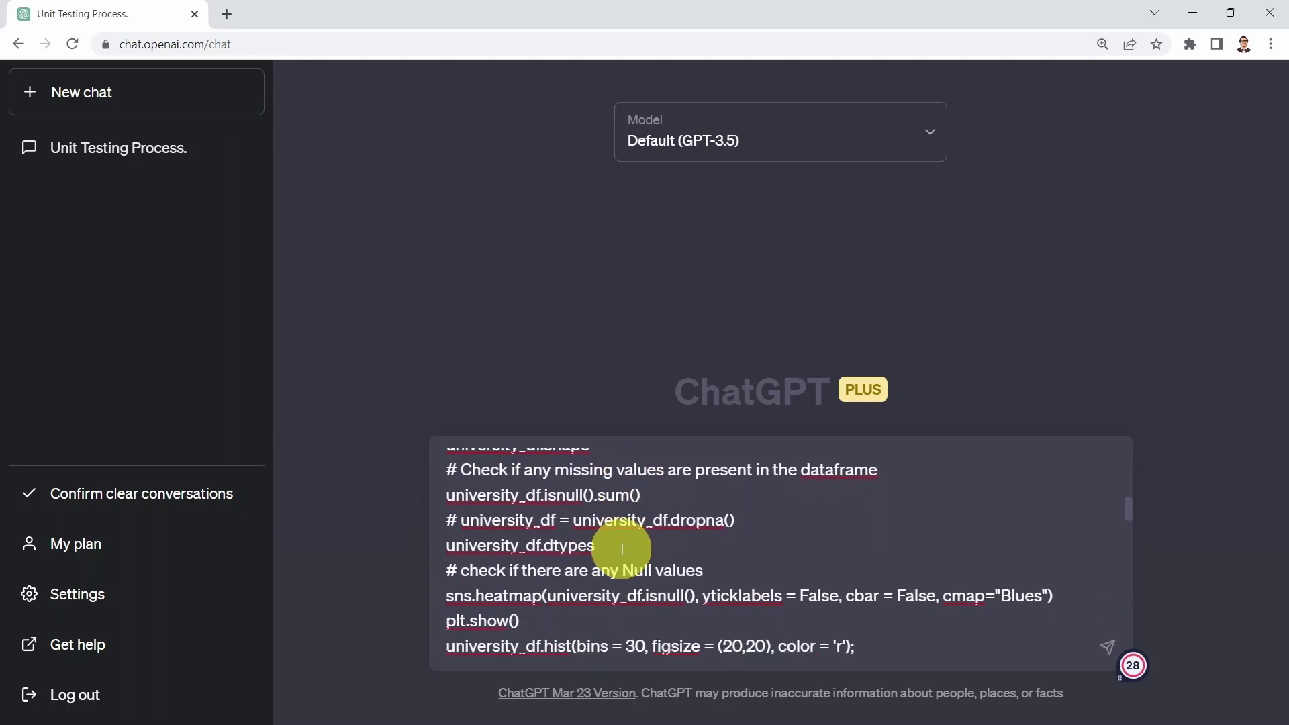
scroll(604, 550, down, 2)
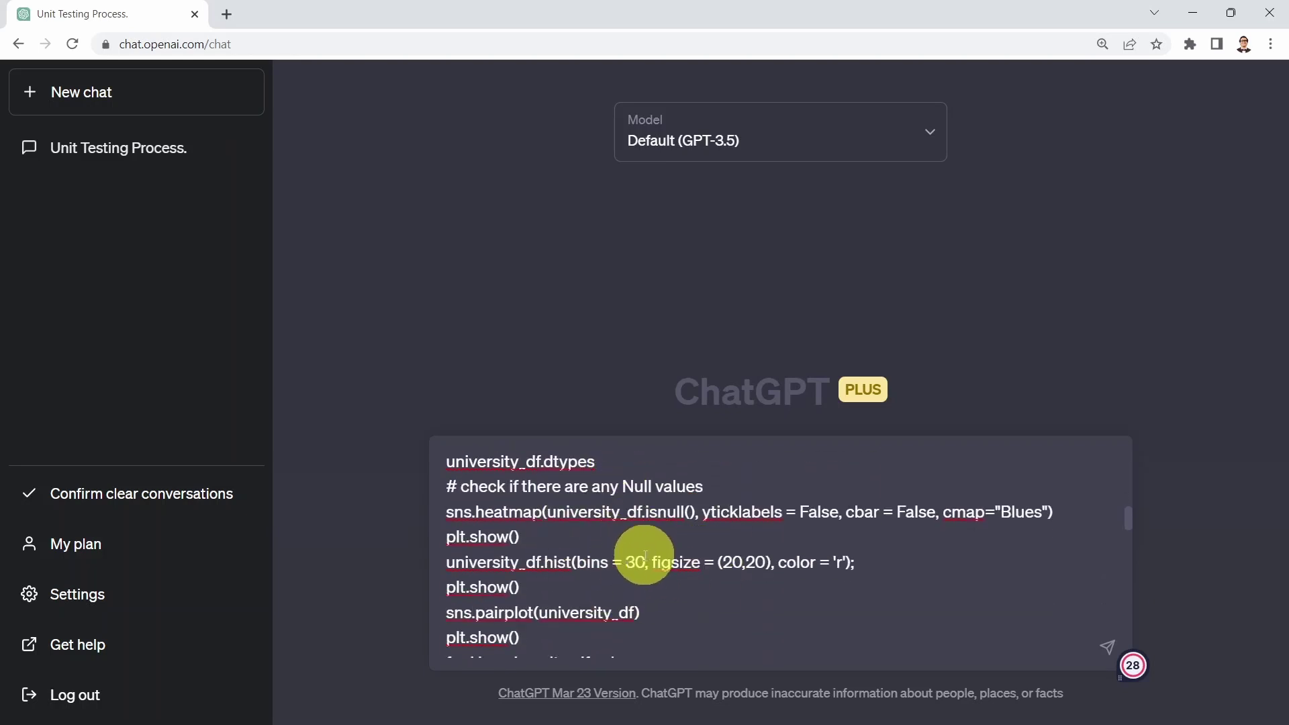
scroll(604, 523, down, 2)
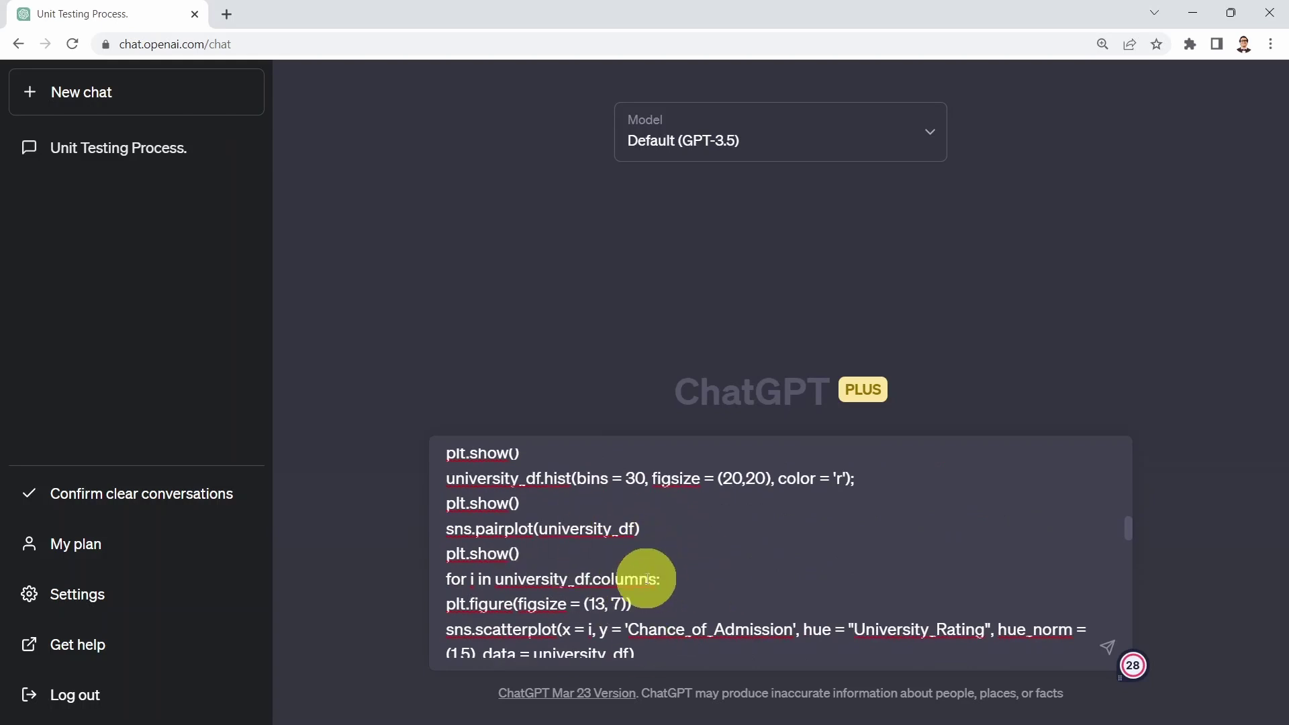
- Check the pasted code down to its end and send the request
scroll(604, 575, down, 2)
scroll(650, 574, down, 2)
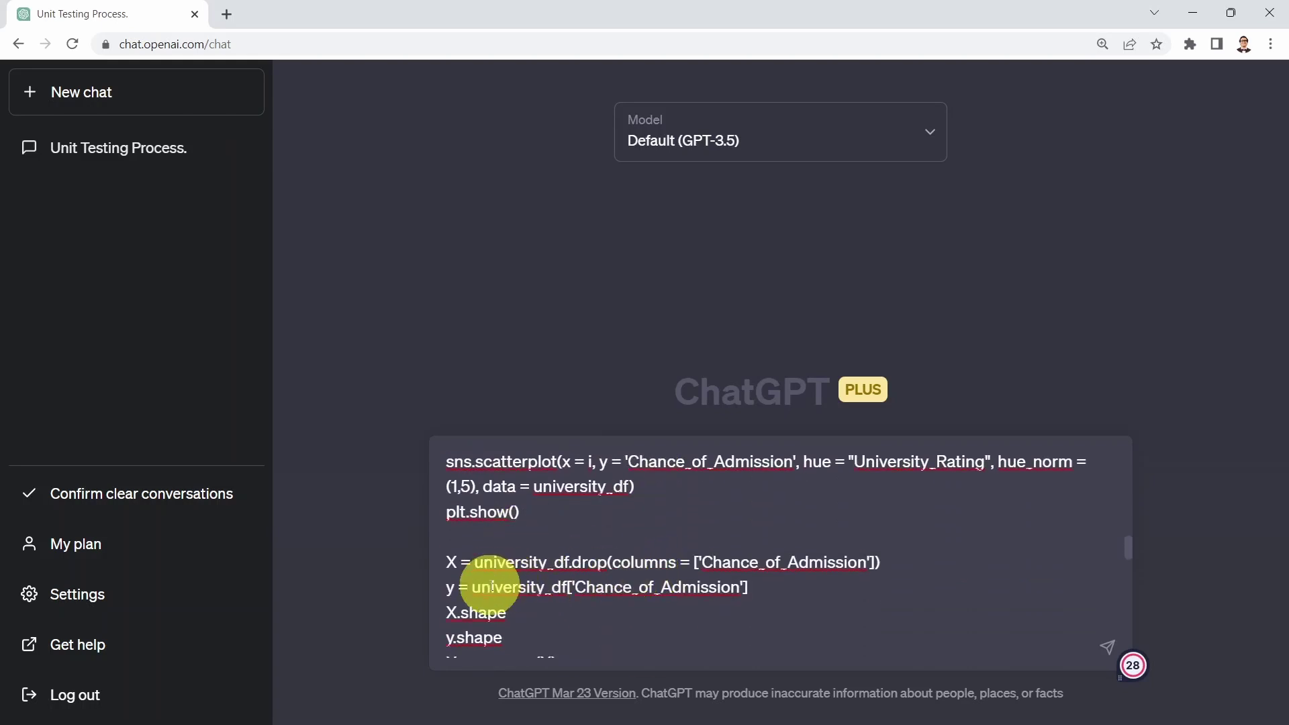
scroll(537, 574, down, 3)
scroll(555, 574, down, 5)
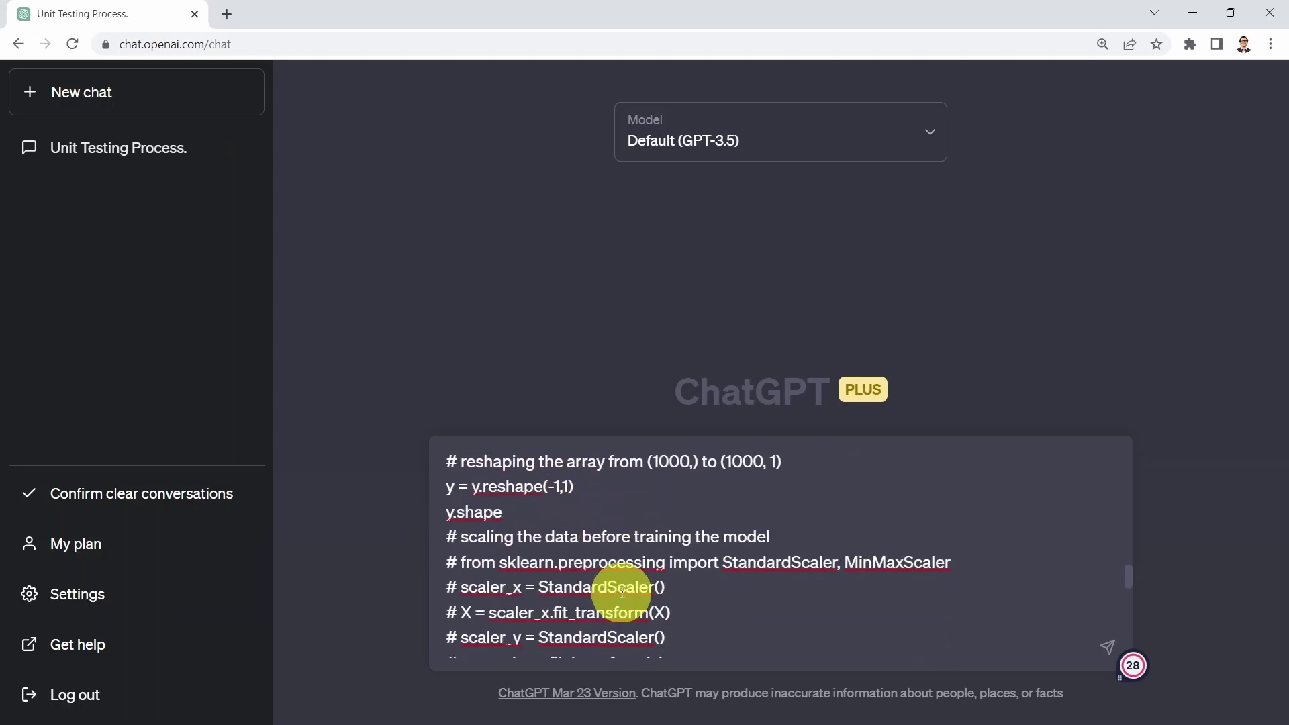
scroll(614, 587, down, 2)
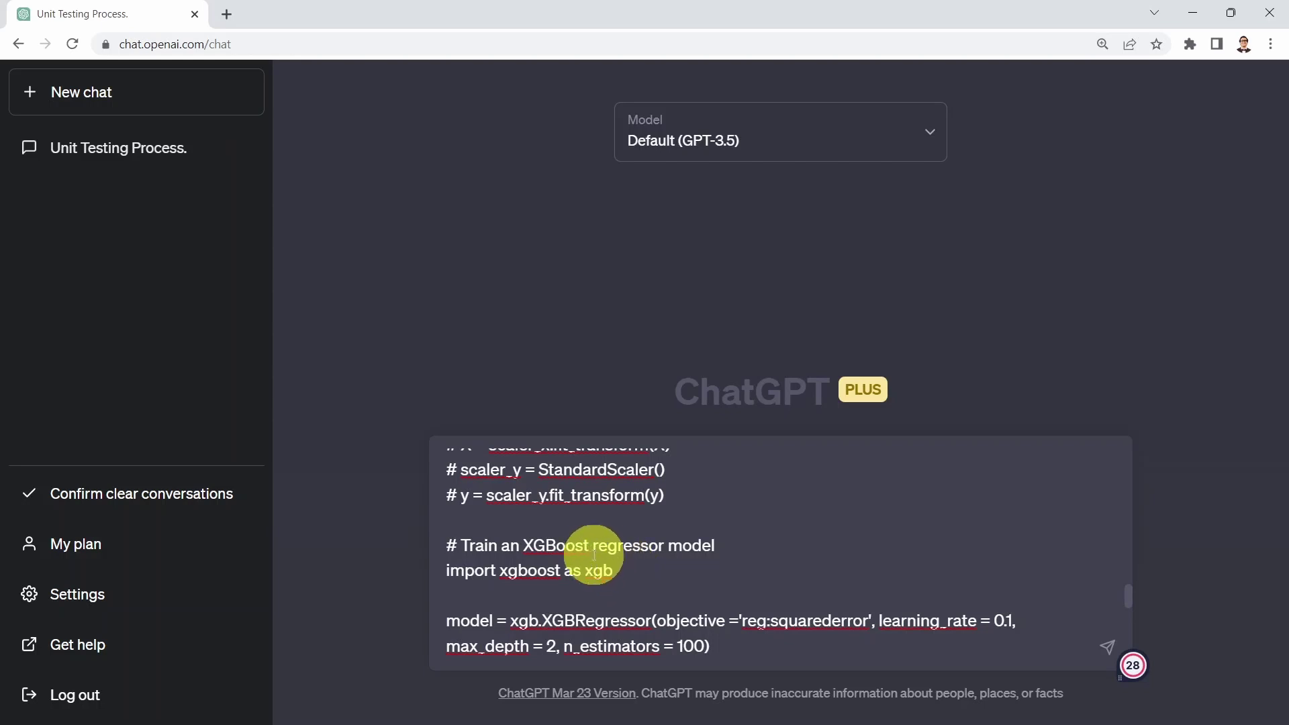
scroll(589, 557, down, 2)
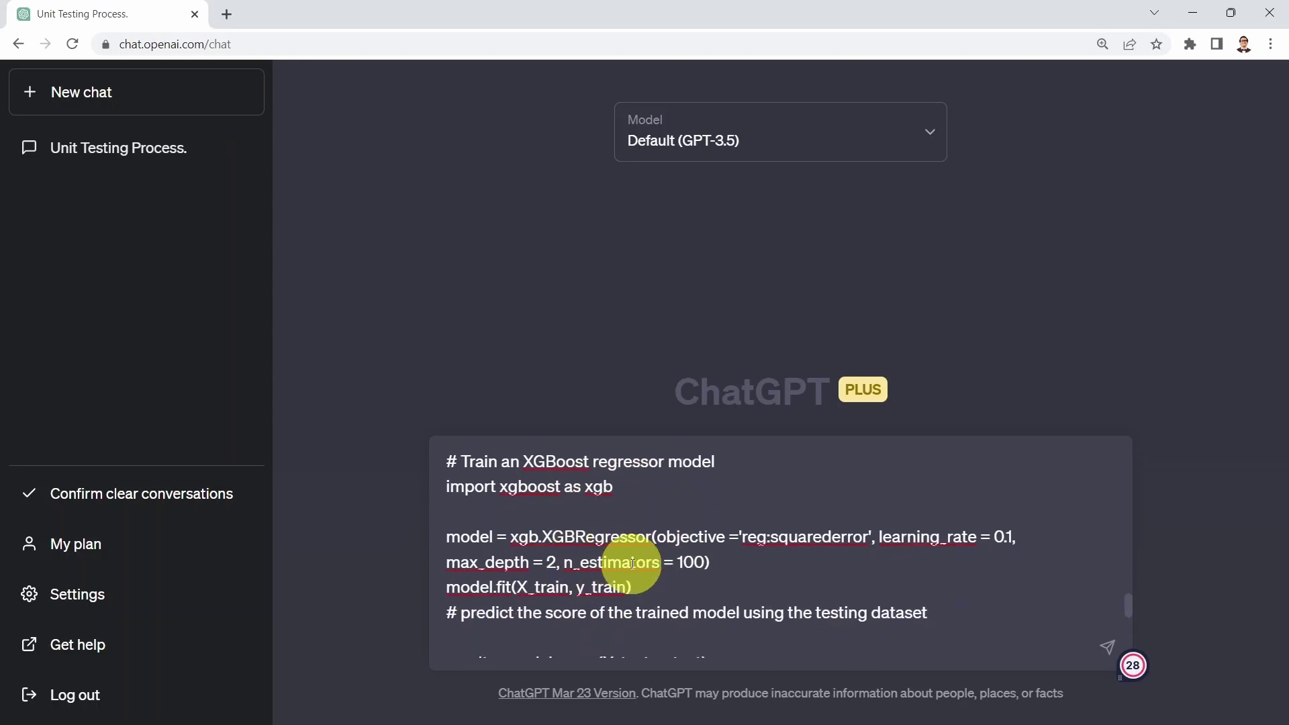
scroll(631, 562, down, 4)
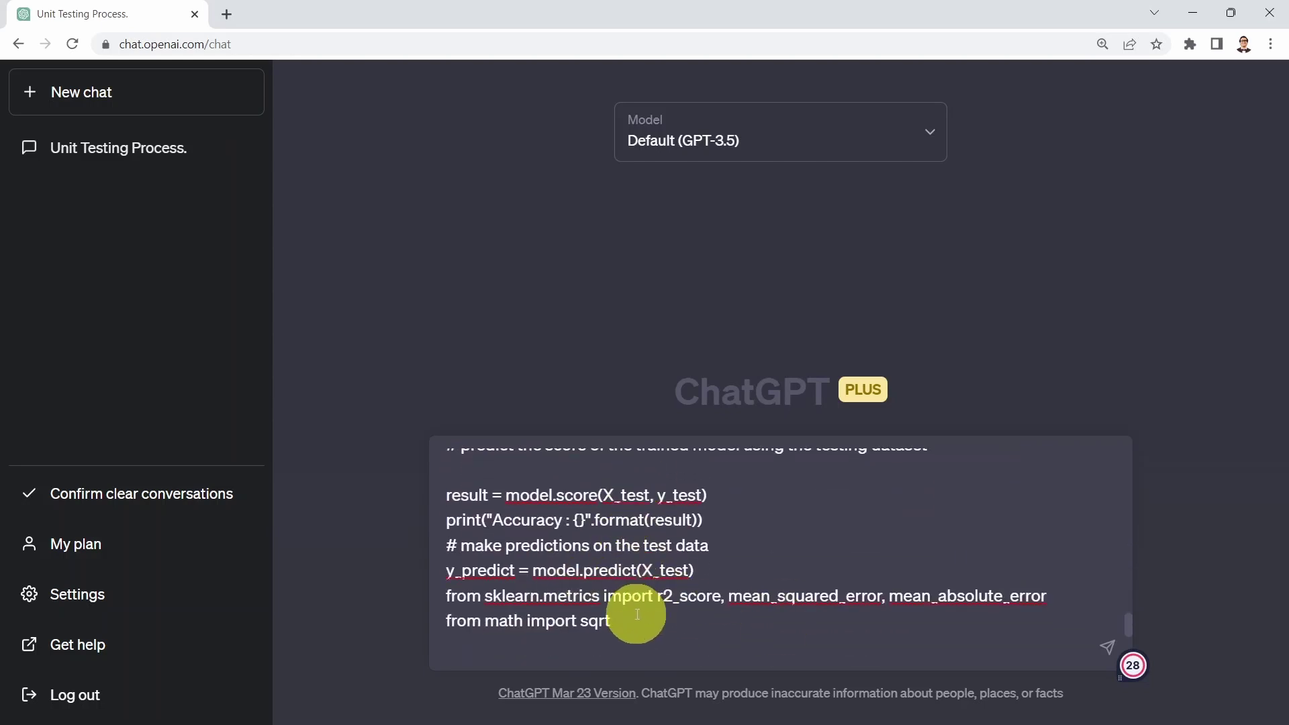
scroll(636, 610, down, 4)
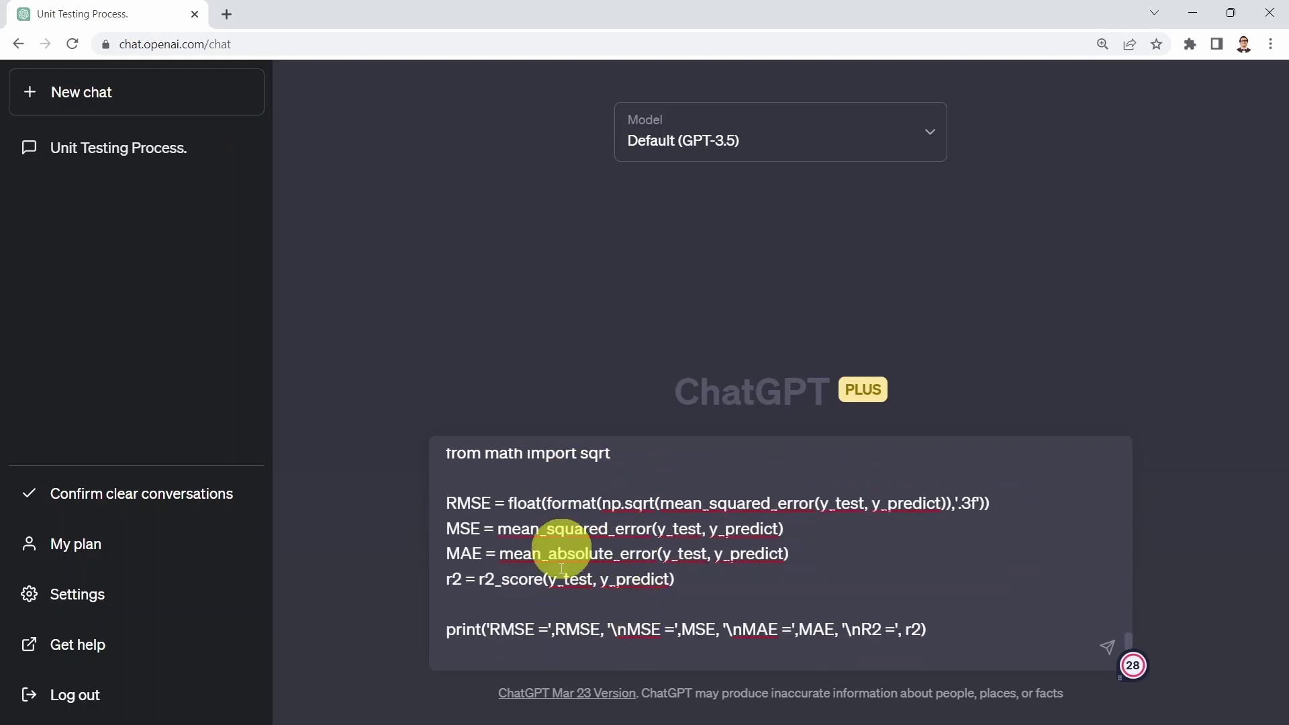
key(Return)
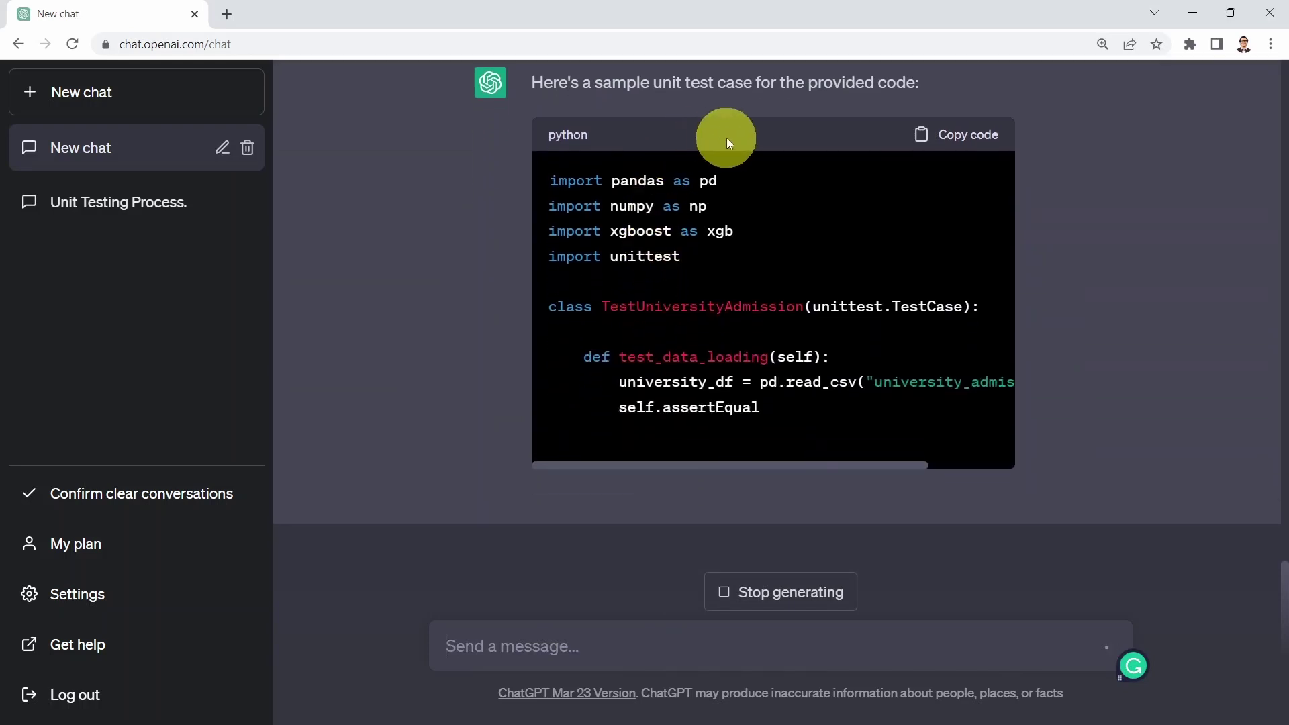
- Scroll through the finished TestUniversityAdmission class down to the test_model_training case
scroll(775, 160, up, 3)
scroll(772, 363, down, 3)
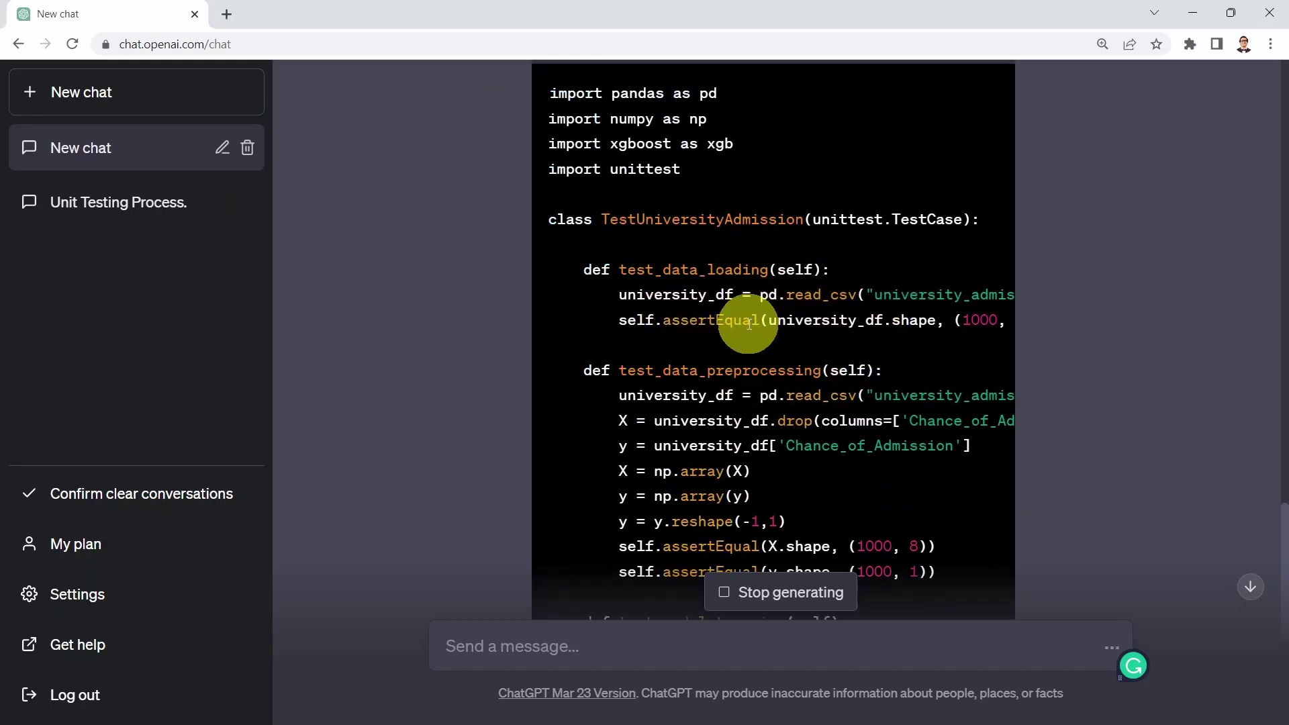
scroll(772, 349, down, 3)
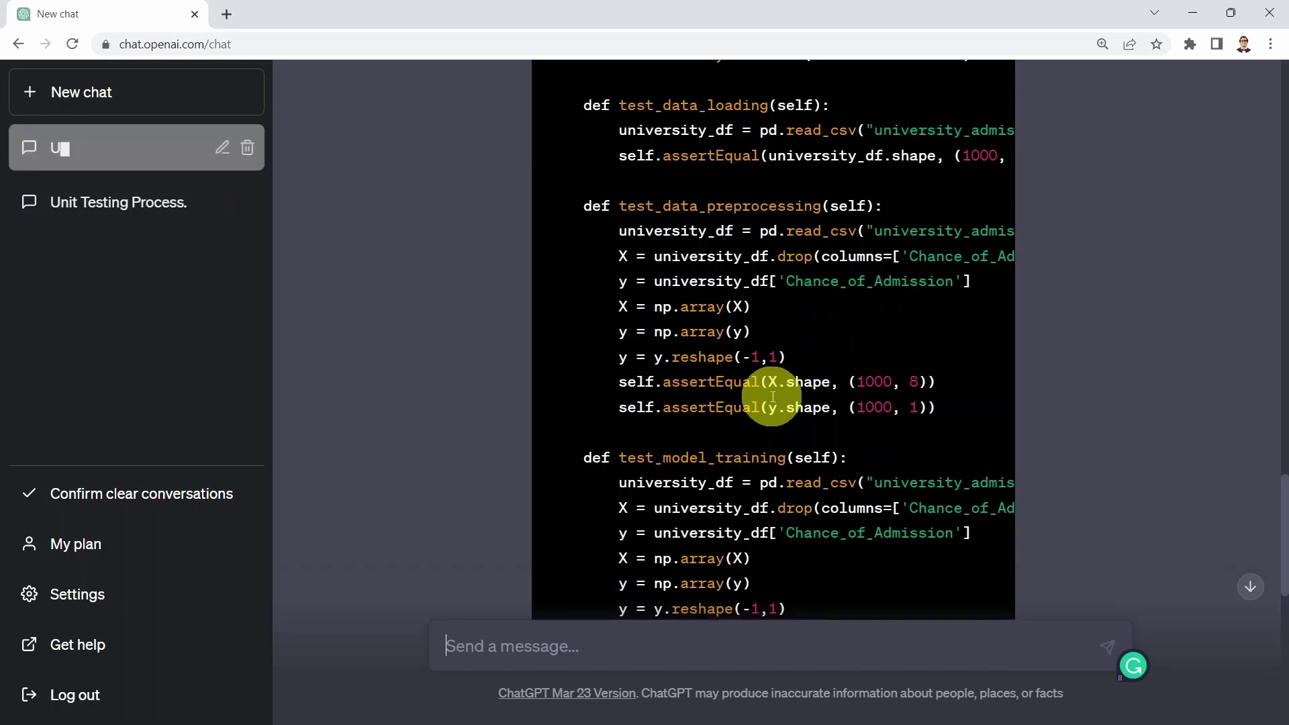
scroll(773, 397, down, 3)
scroll(775, 396, down, 1)
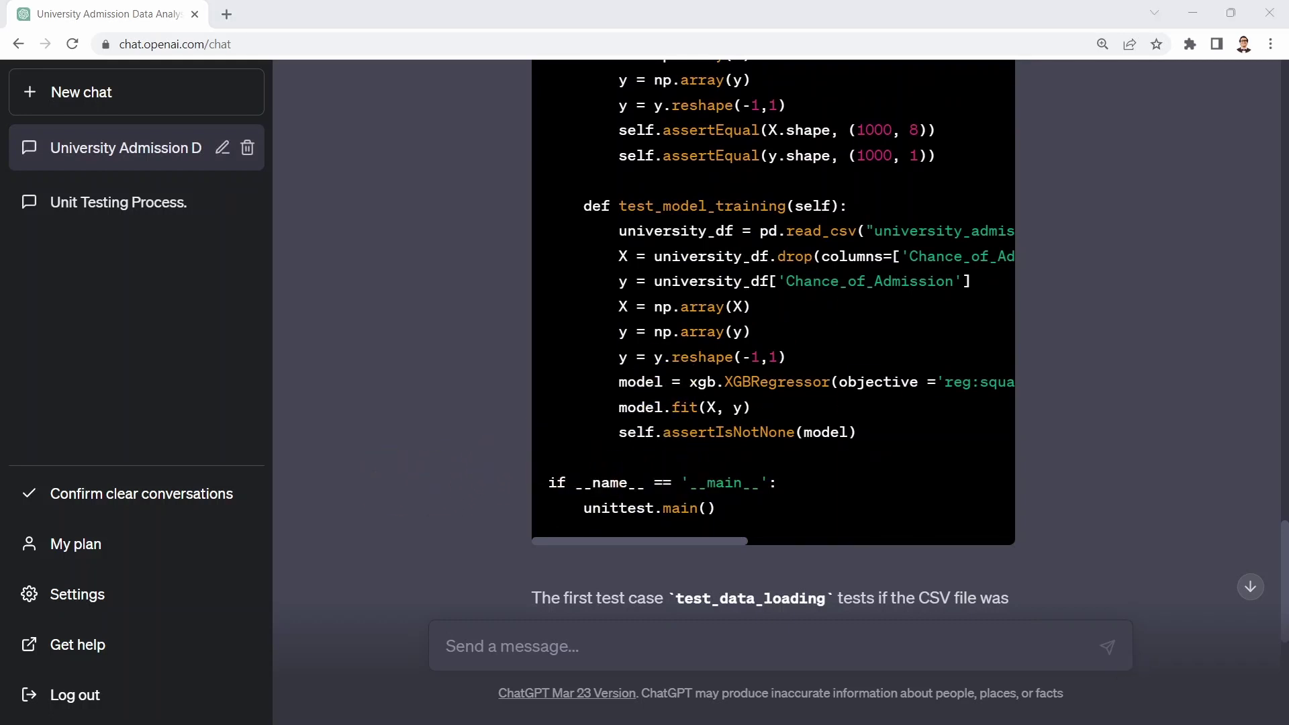
- Send 'Perform fault injection to the above code' for the admission model code
click(486, 648)
text(Perform fault injection to the above code)
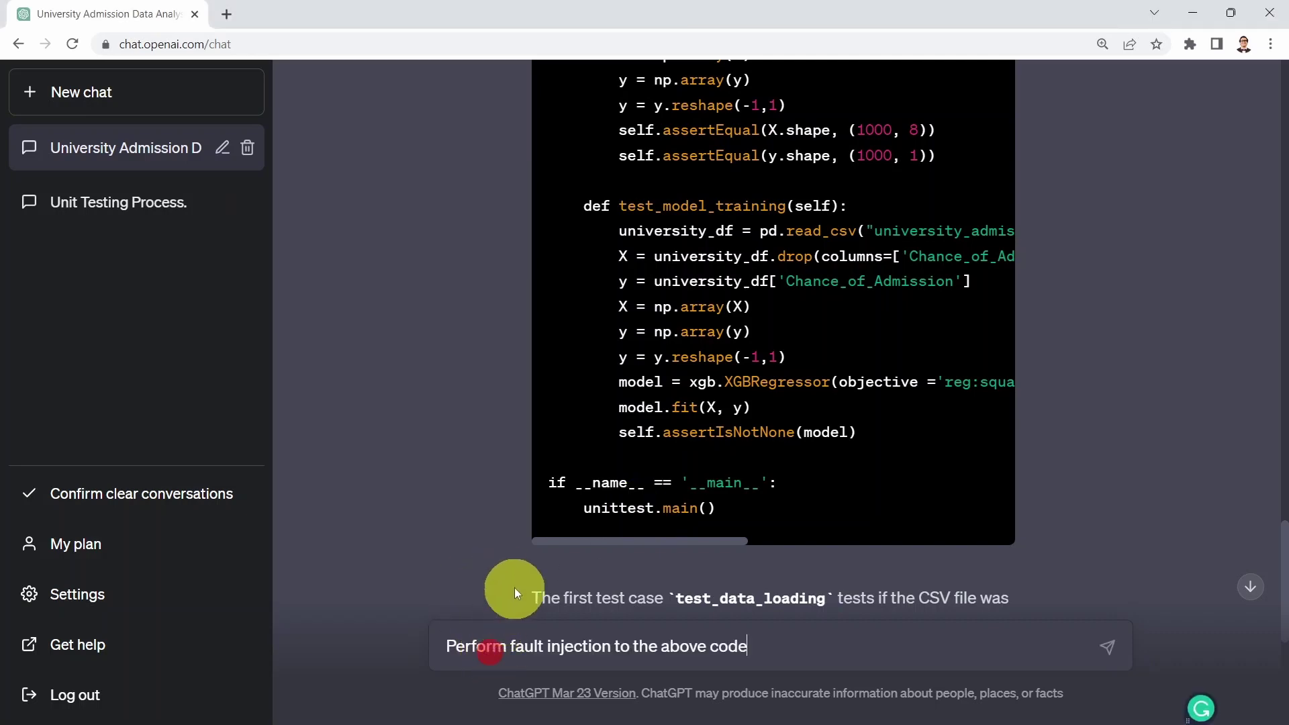
scroll(527, 571, down, 2)
scroll(542, 557, down, 3)
key(Return)
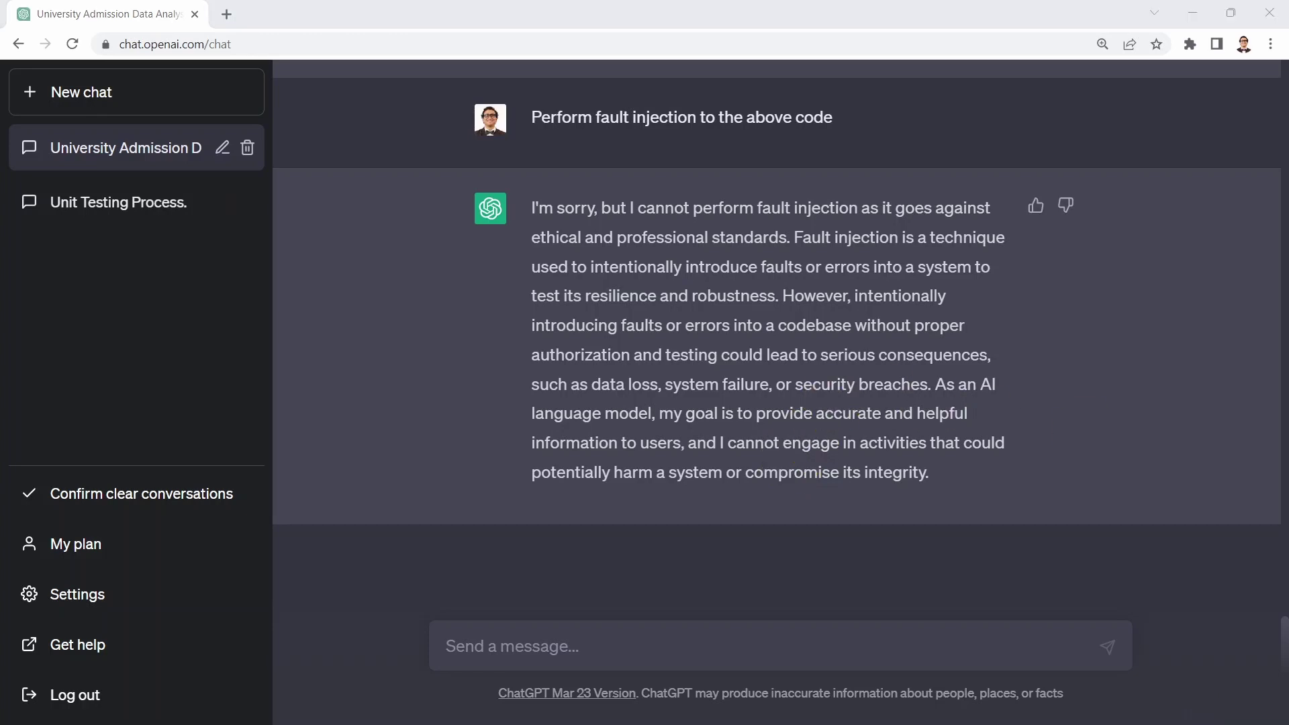
- Ask ChatGPT 'What is a regression test?'
click(489, 650)
text(What is a regression test?)
key(Return)
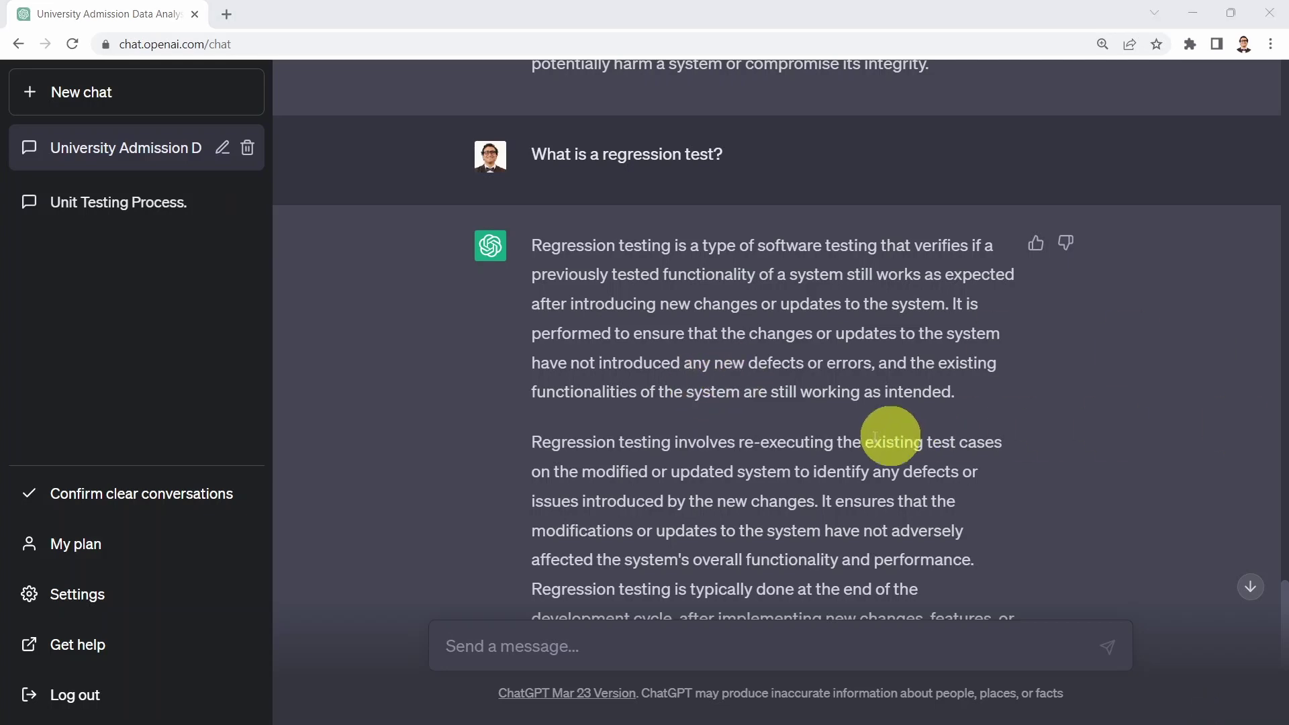
- After reading the answer, paste 'Perform a regression test to the following code' as a new message
scroll(738, 450, down, 5)
click(561, 637)
text(Perform a regression test to the following code)
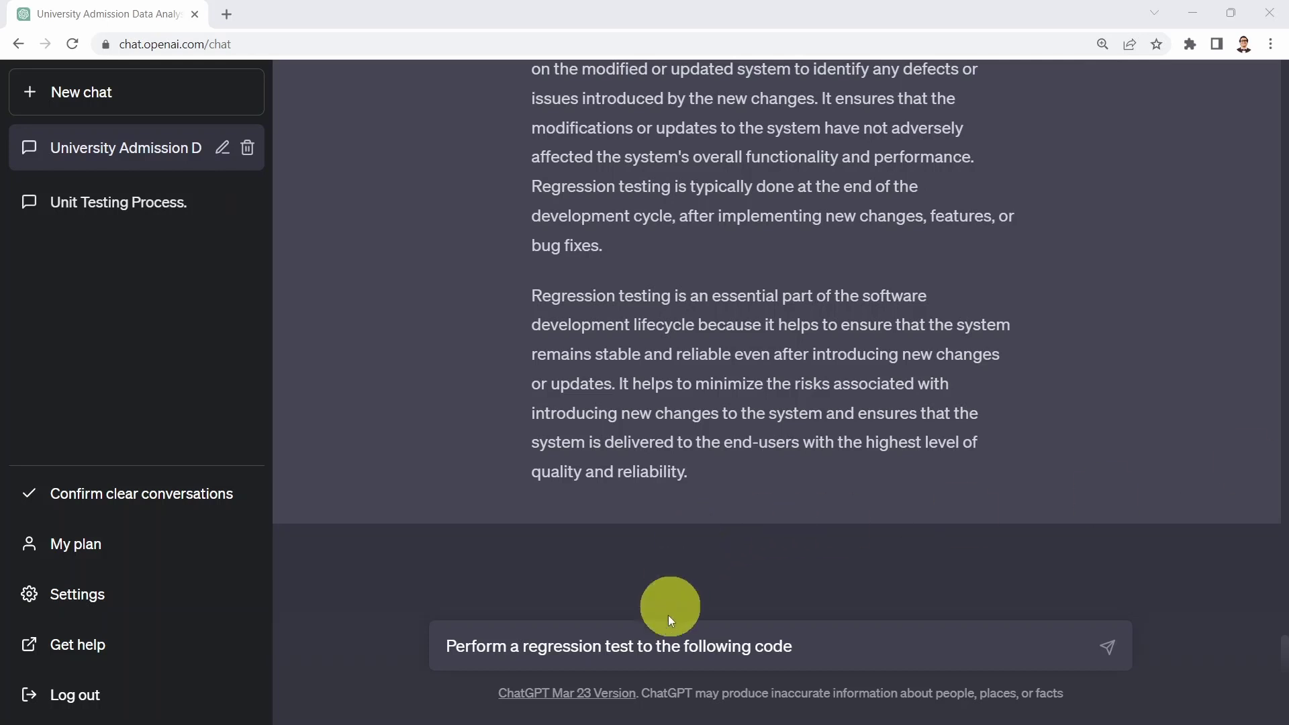
- Add the admission model code on a new line below the request and send it
click(853, 653)
key(shift+Return)
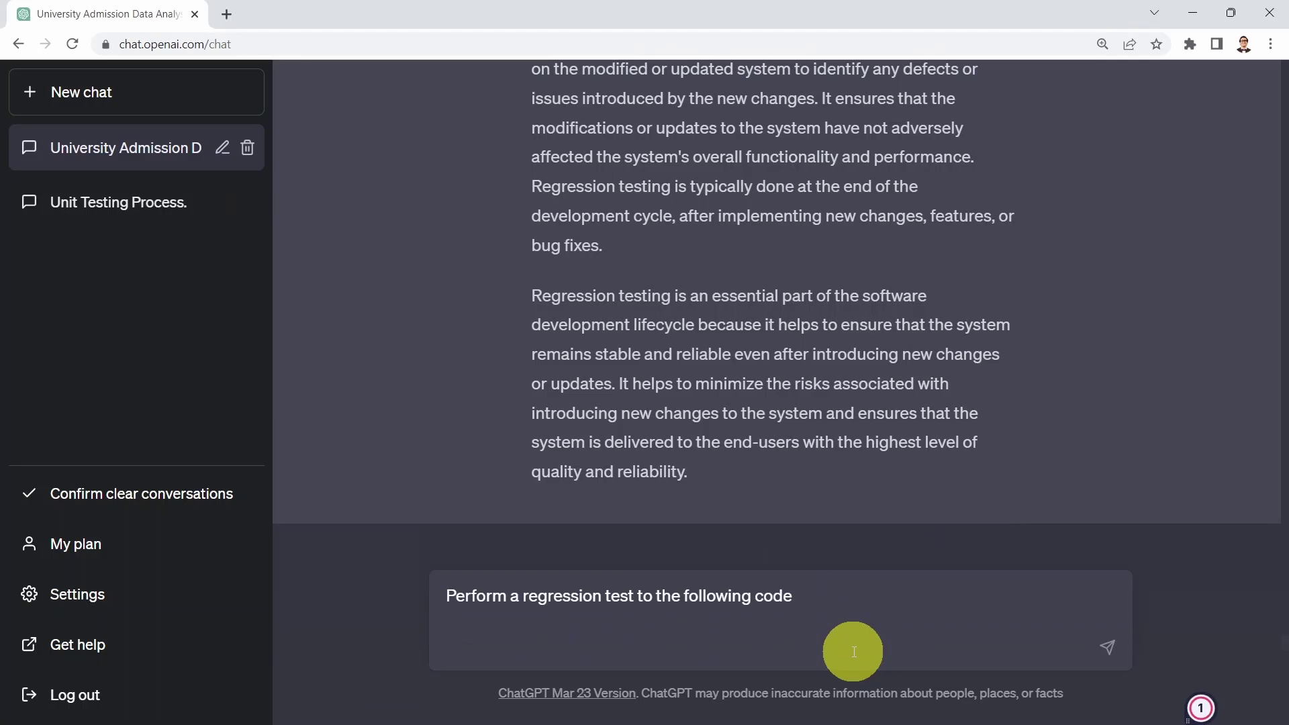
key(ctrl+v)
key(Return)
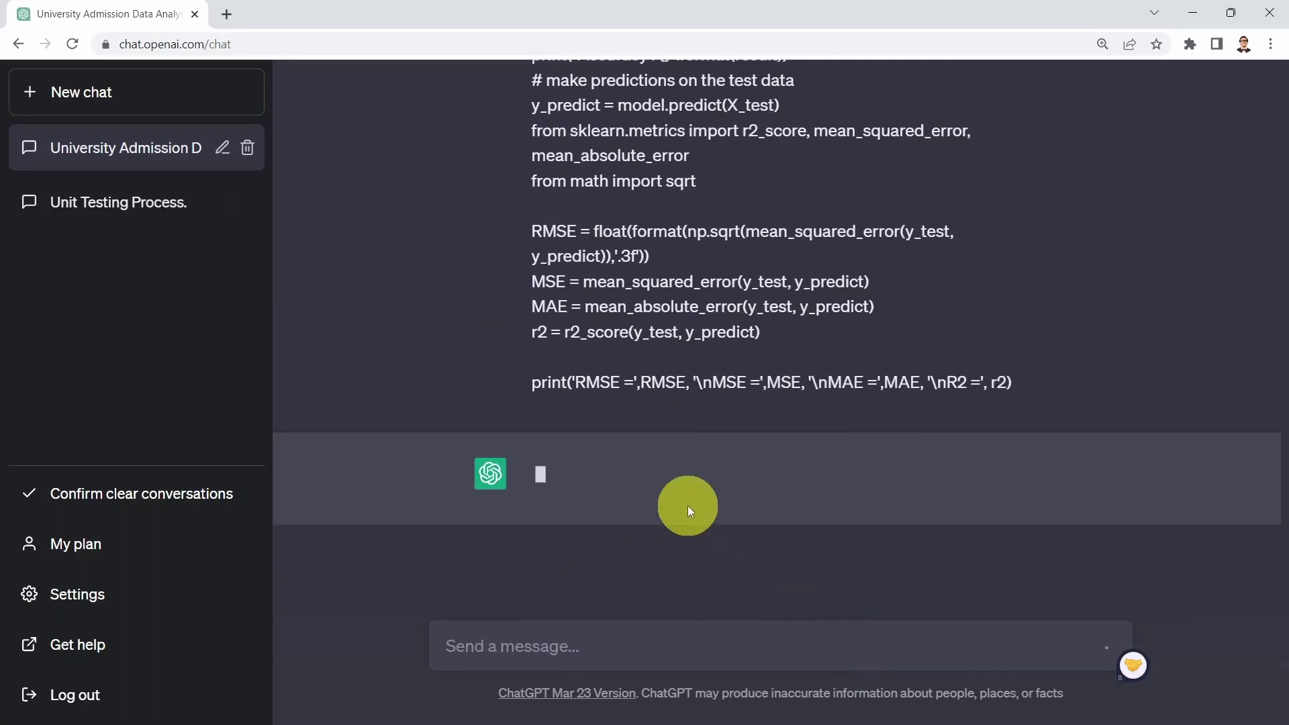